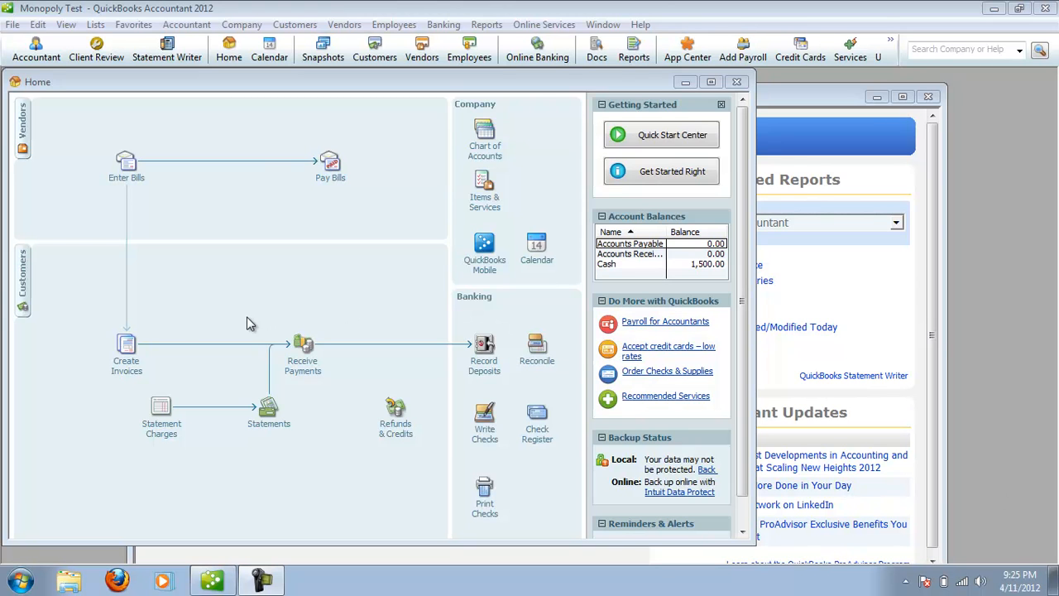
Start a new invoice for customer TVP - C using the Intuit Service Invoice template.
{"action": "left_click", "coordinate": [127, 369]}
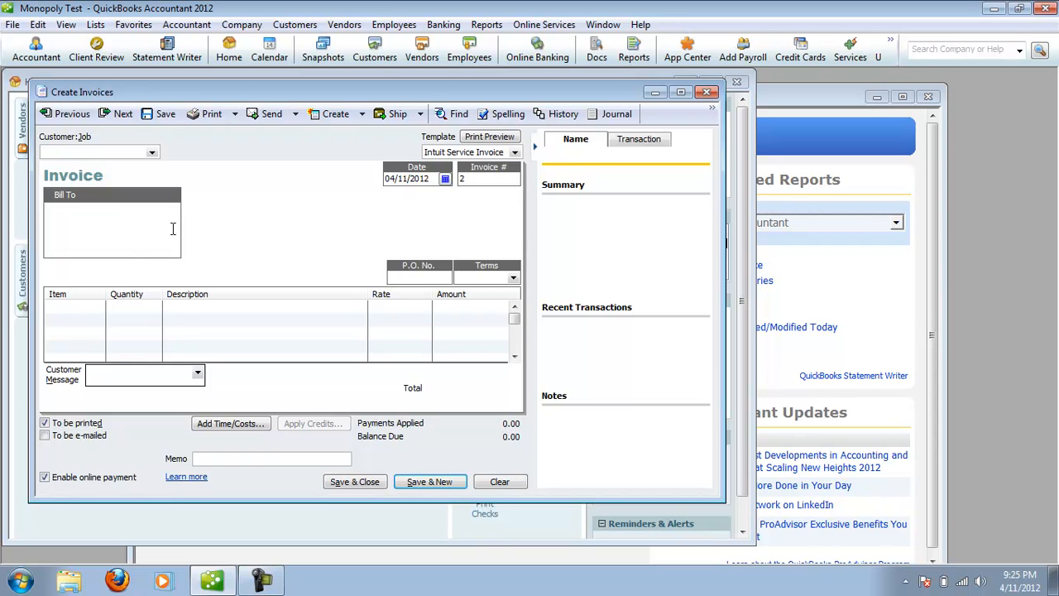
{"action": "left_click", "coordinate": [514, 154]}
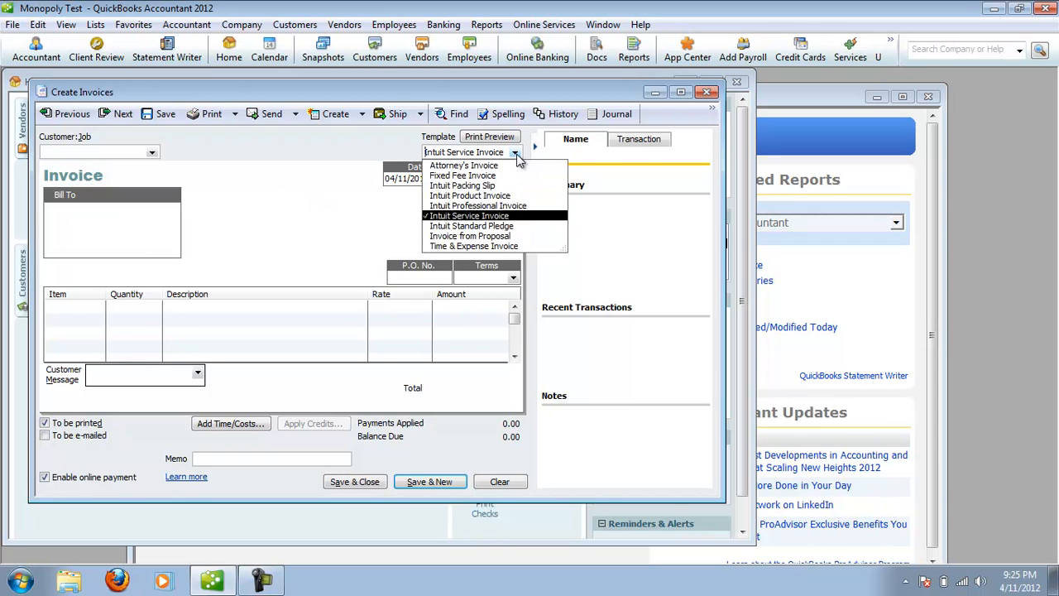
{"action": "left_click", "coordinate": [486, 217]}
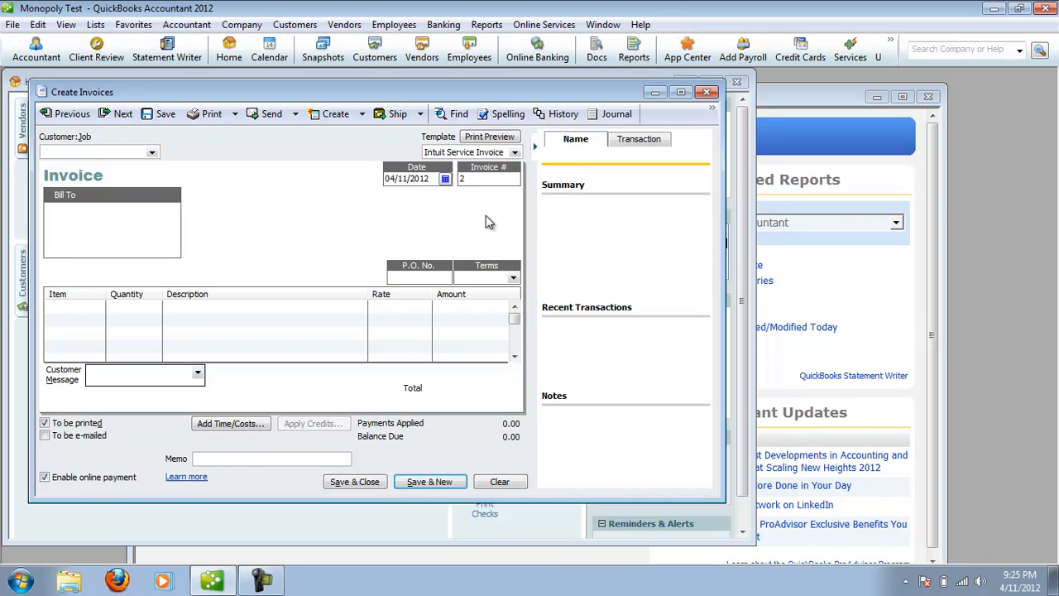
{"action": "left_click", "coordinate": [152, 153]}
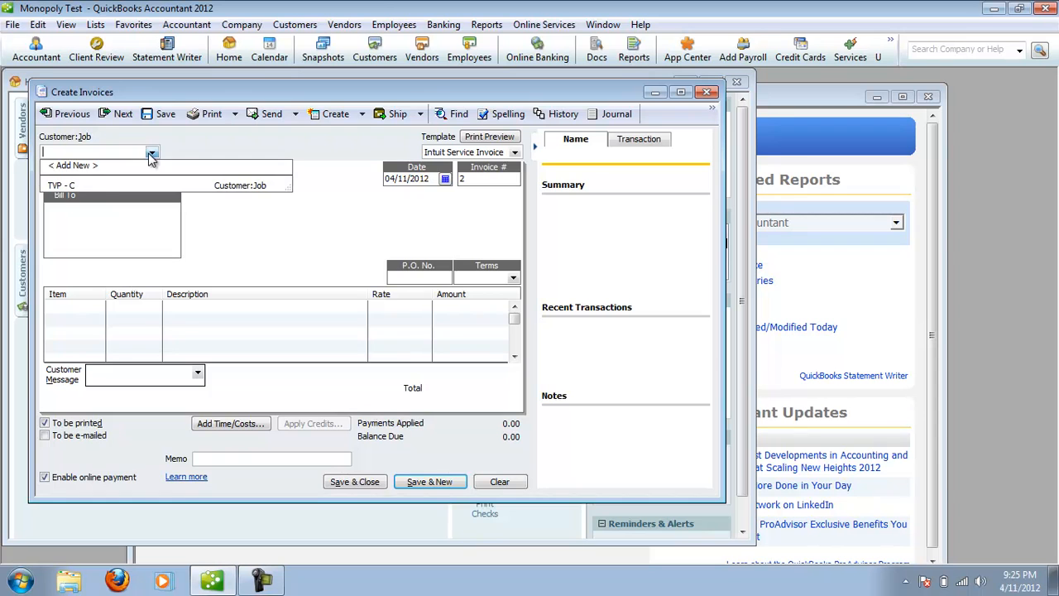
{"action": "left_click", "coordinate": [96, 186]}
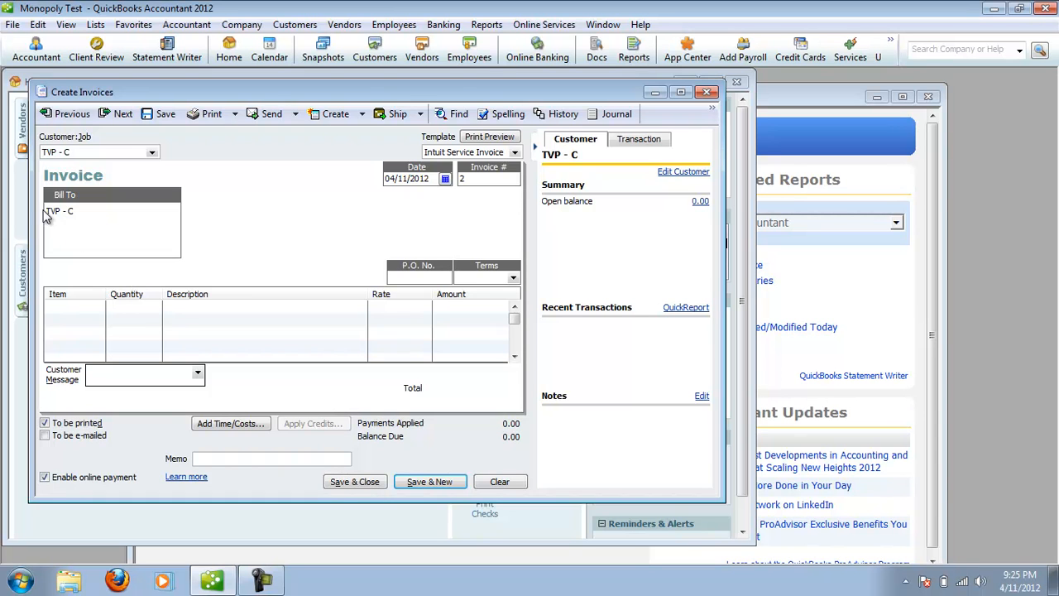
{"action": "left_click_drag", "start_coordinate": [47, 213], "coordinate": [86, 216]}
{"action": "left_click", "coordinate": [96, 308]}
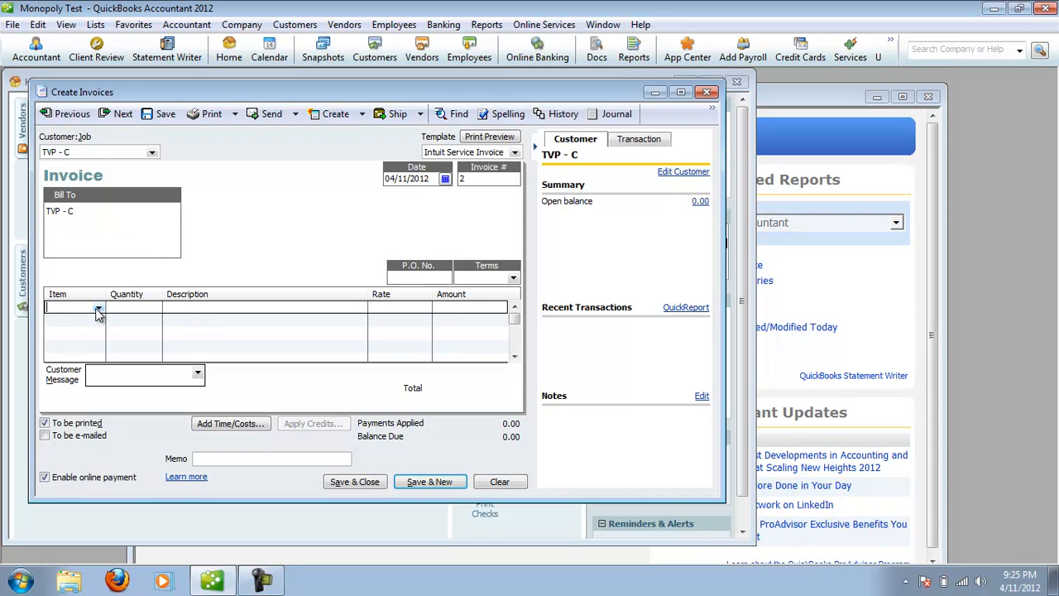
{"action": "left_click", "coordinate": [98, 308]}
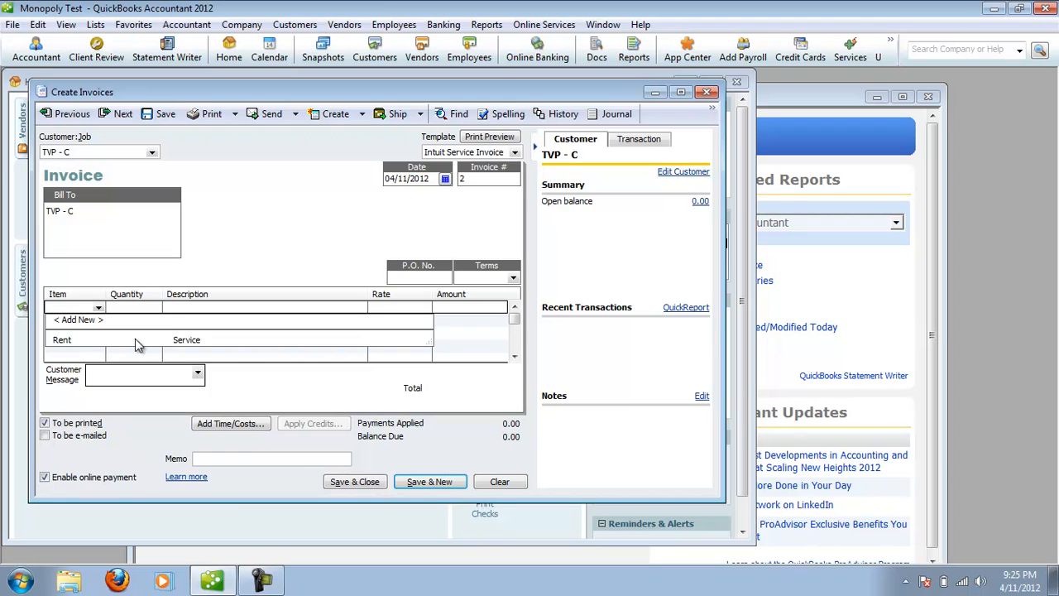
{"action": "left_click", "coordinate": [79, 320]}
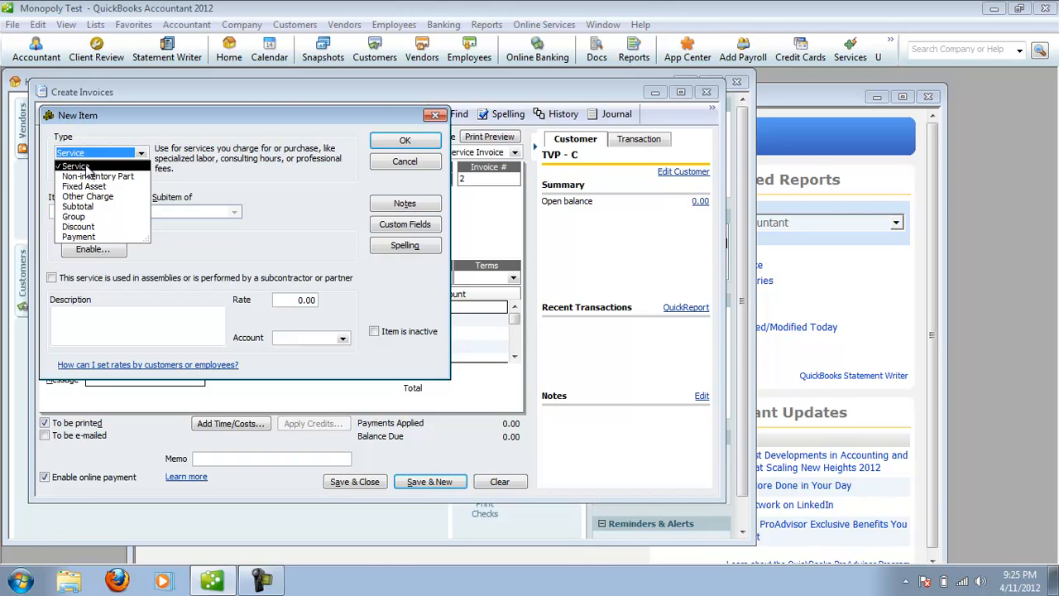
{"action": "left_click", "coordinate": [191, 187]}
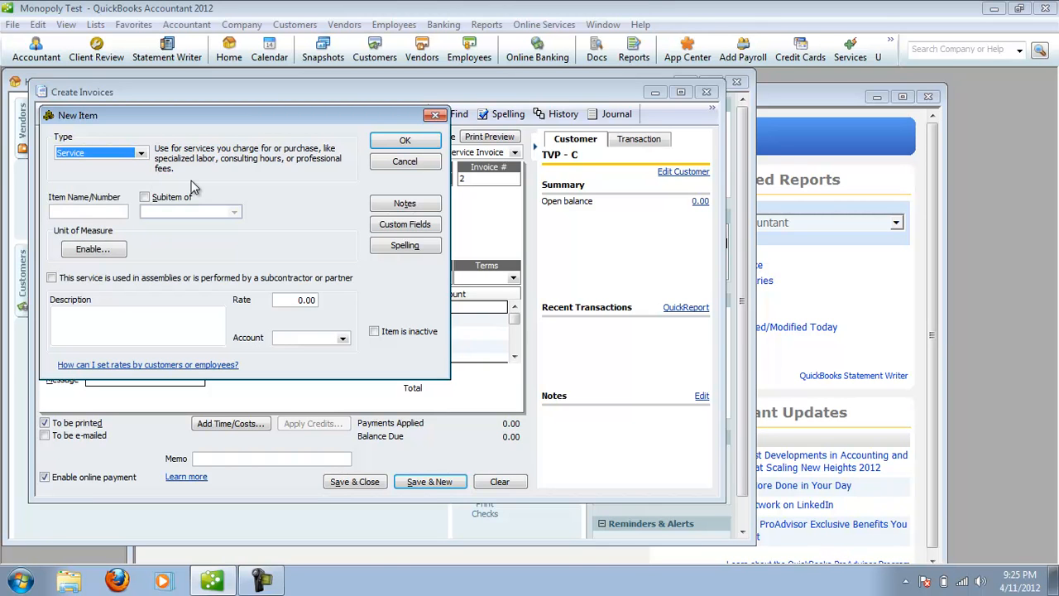
{"action": "left_click", "coordinate": [109, 213]}
{"action": "type", "text": "rent"}
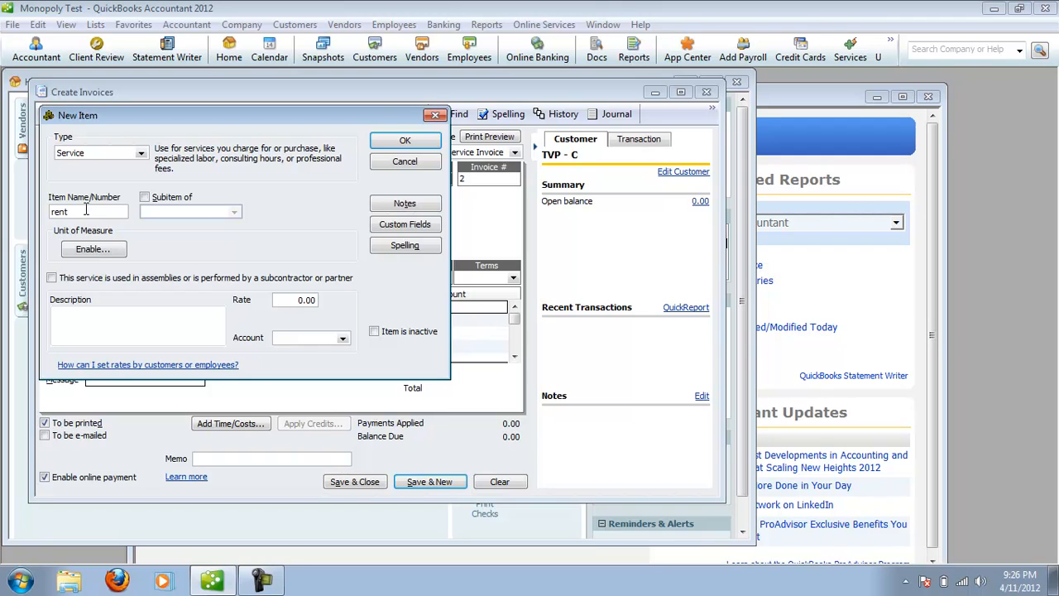
{"action": "left_click", "coordinate": [343, 338]}
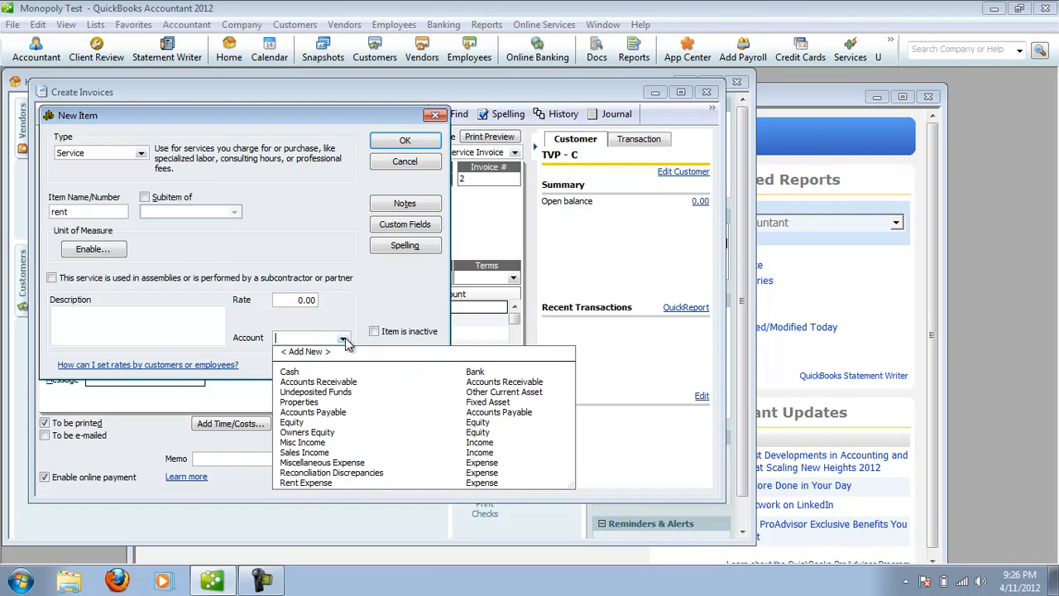
{"action": "left_click", "coordinate": [305, 452]}
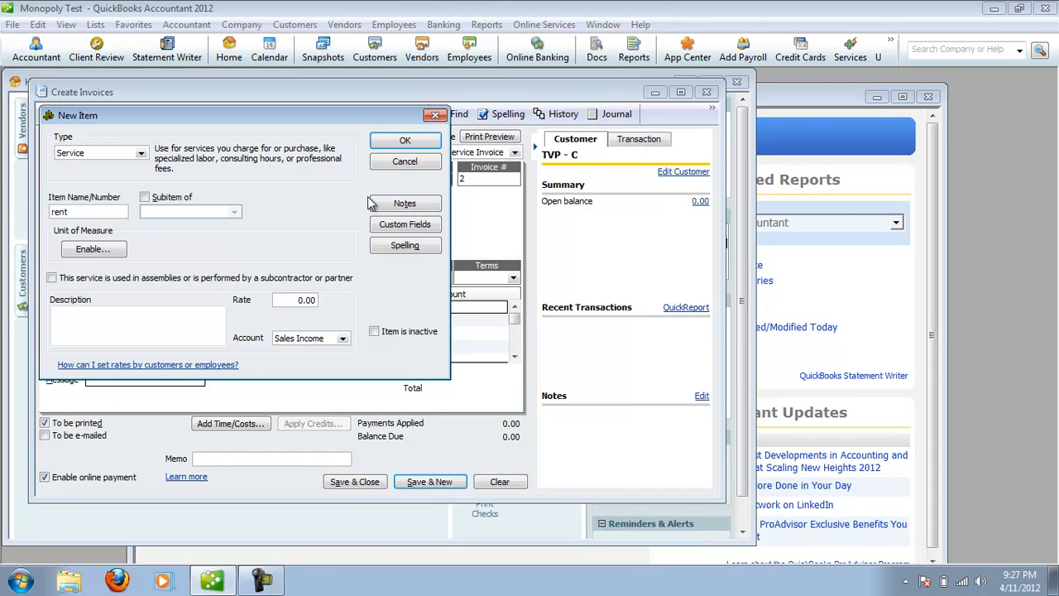
{"action": "left_click", "coordinate": [404, 162]}
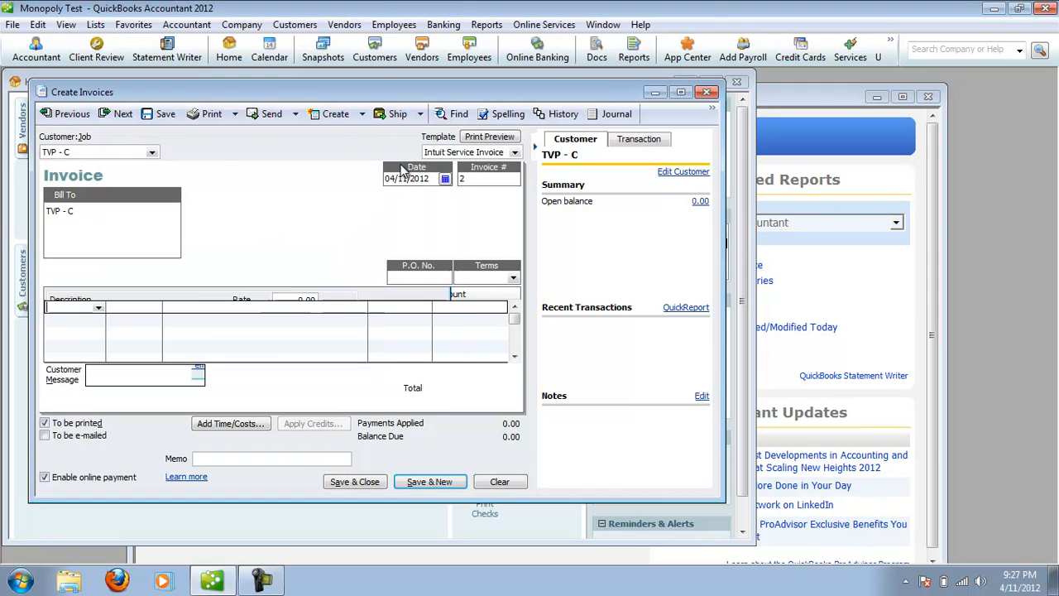
Add the Rent item as the invoice's first line with an amount of 12.
{"action": "left_click", "coordinate": [97, 308]}
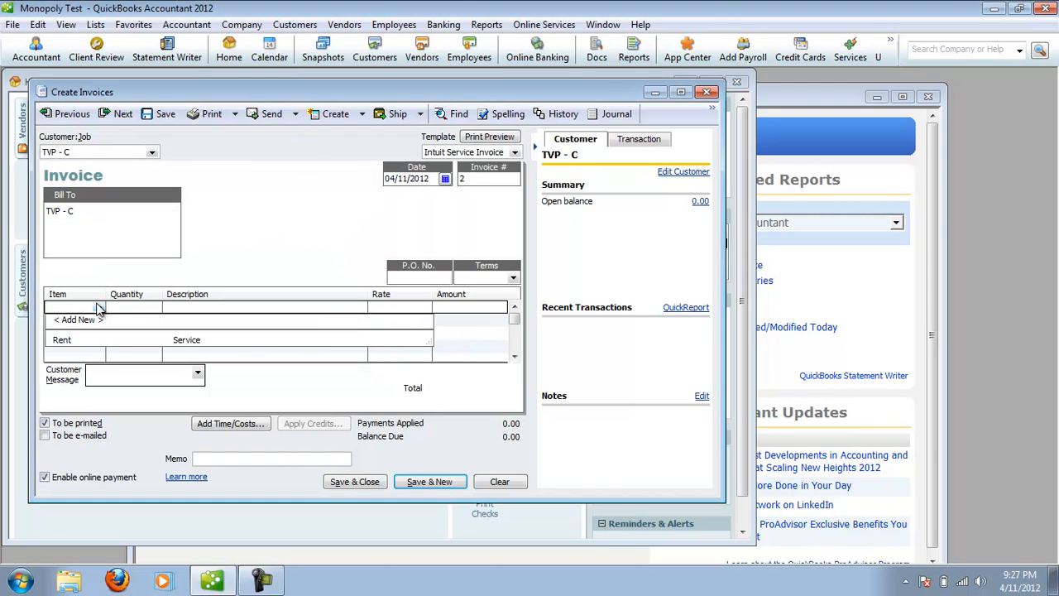
{"action": "left_click", "coordinate": [79, 337]}
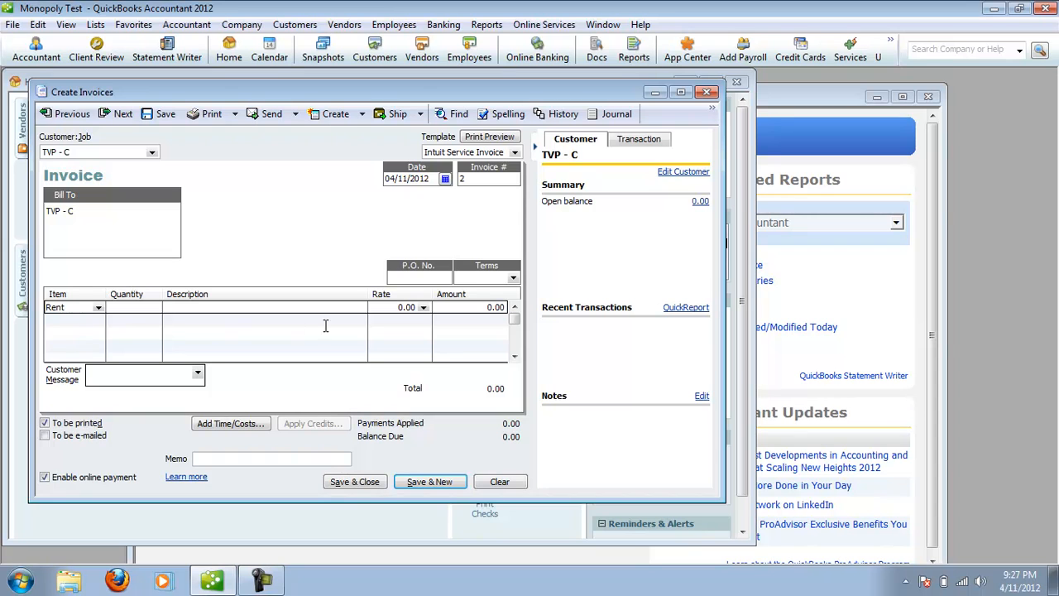
{"action": "left_click", "coordinate": [472, 309]}
{"action": "left_click_drag", "start_coordinate": [474, 310], "coordinate": [515, 311]}
{"action": "type", "text": "120"}
{"action": "key", "text": "BackSpace"}
Enter "St. Charles" as the description of the first Rent line.
{"action": "left_click", "coordinate": [282, 307]}
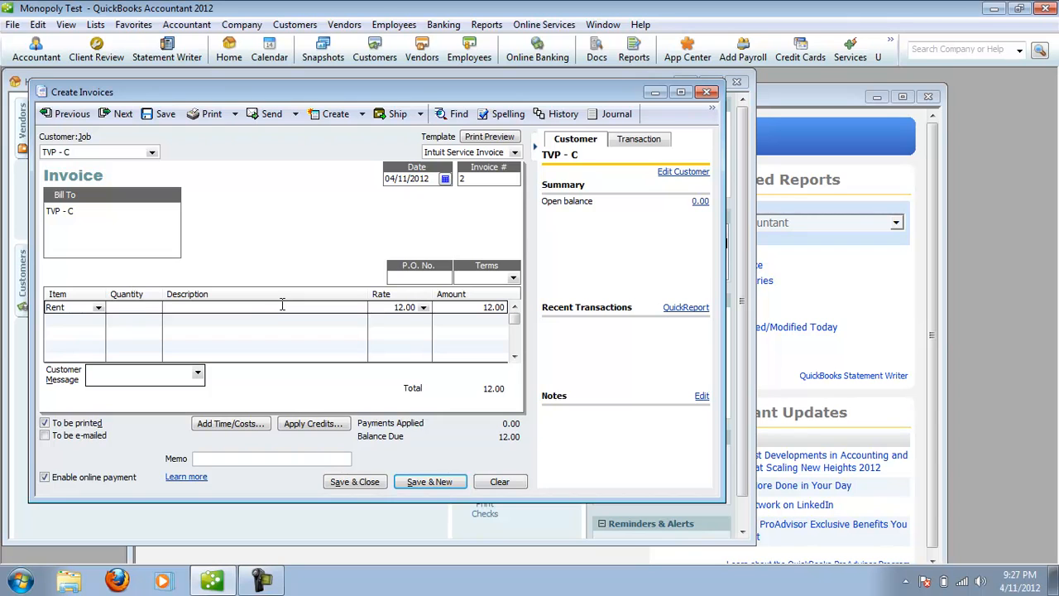
{"action": "type", "text": "St. Charles"}
Add a second Rent line to the invoice with the description "Boardwalk".
{"action": "left_click", "coordinate": [79, 319]}
{"action": "left_click", "coordinate": [98, 321]}
{"action": "left_click", "coordinate": [76, 352]}
{"action": "left_click", "coordinate": [175, 323]}
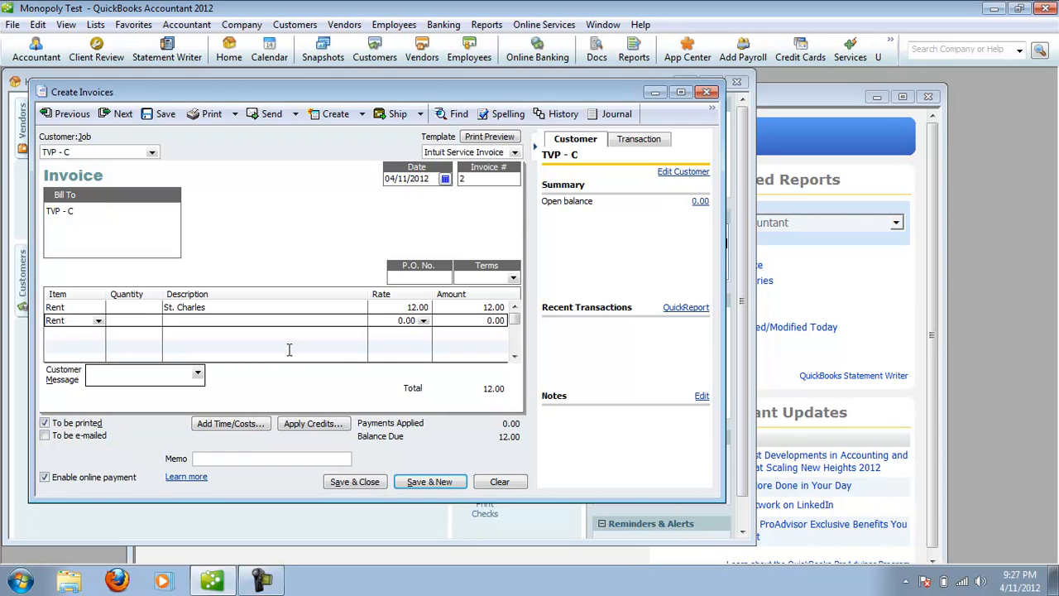
{"action": "type", "text": "Bo"}
{"action": "key", "text": "BackSpace"}
{"action": "key", "text": "BackSpace"}
{"action": "type", "text": "Ba"}
{"action": "key", "text": "BackSpace"}
{"action": "type", "text": "oardwalk"}
Set the Boardwalk line's amount to 50, then save and close the invoice, keeping its online payment link.
{"action": "left_click", "coordinate": [484, 322]}
{"action": "type", "text": "5"}
{"action": "left_click", "coordinate": [474, 334]}
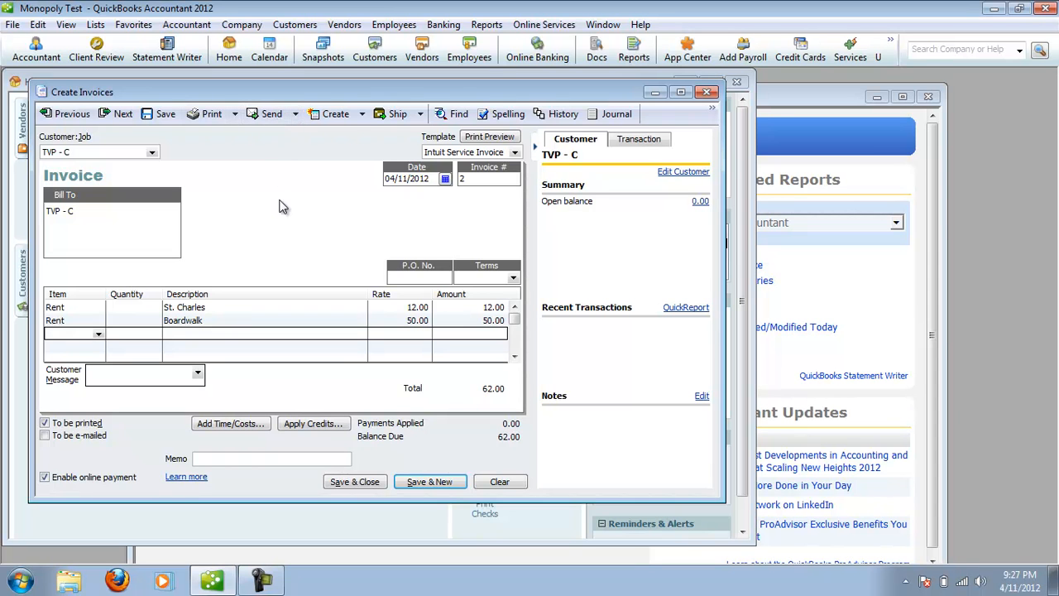
{"action": "left_click", "coordinate": [370, 489]}
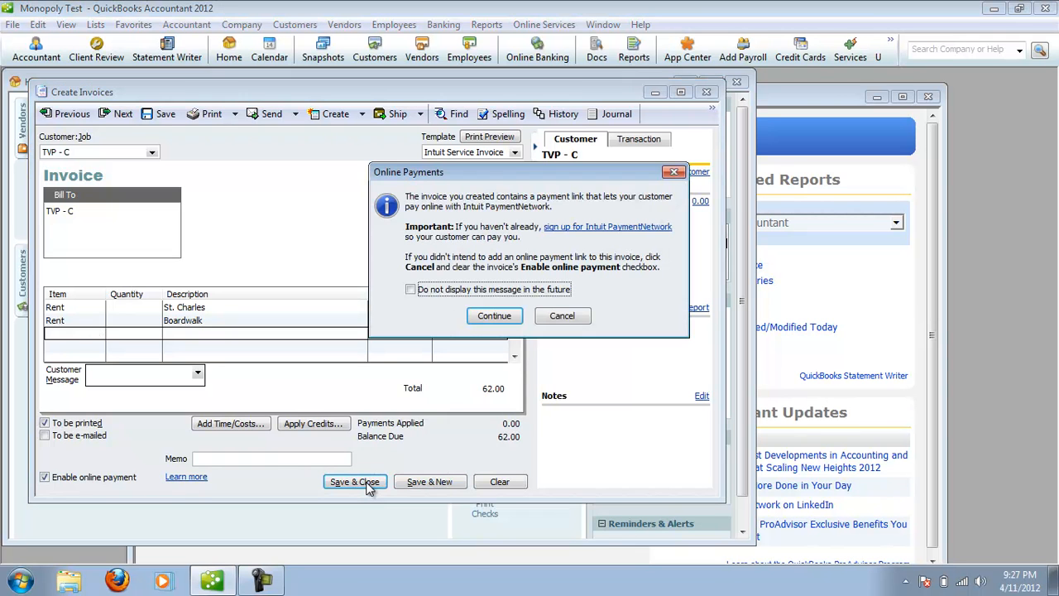
{"action": "left_click", "coordinate": [499, 316]}
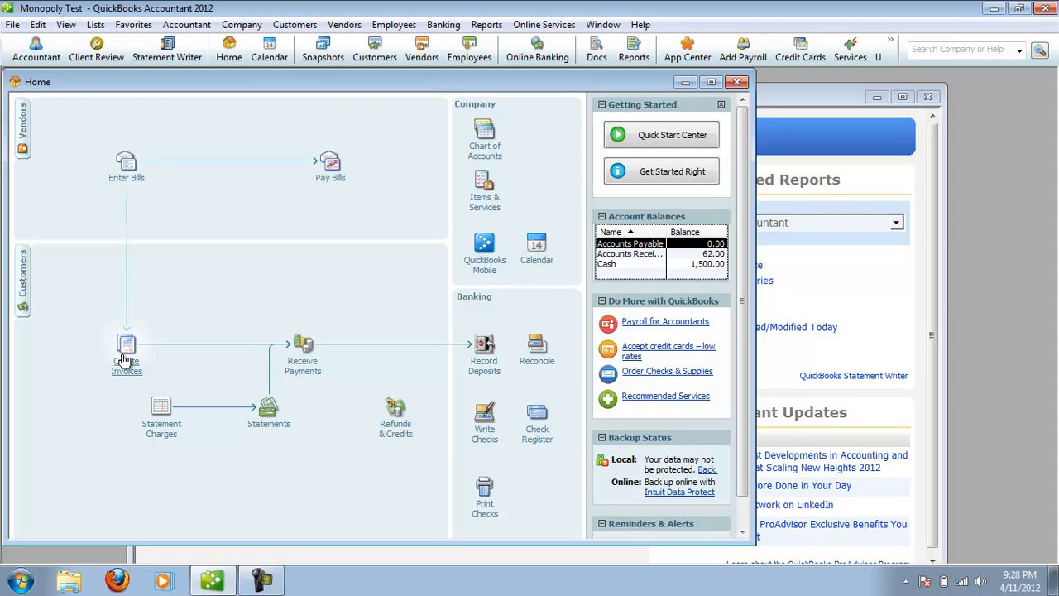
Start a new bill from vendor TVP - V.
{"action": "left_click", "coordinate": [128, 176]}
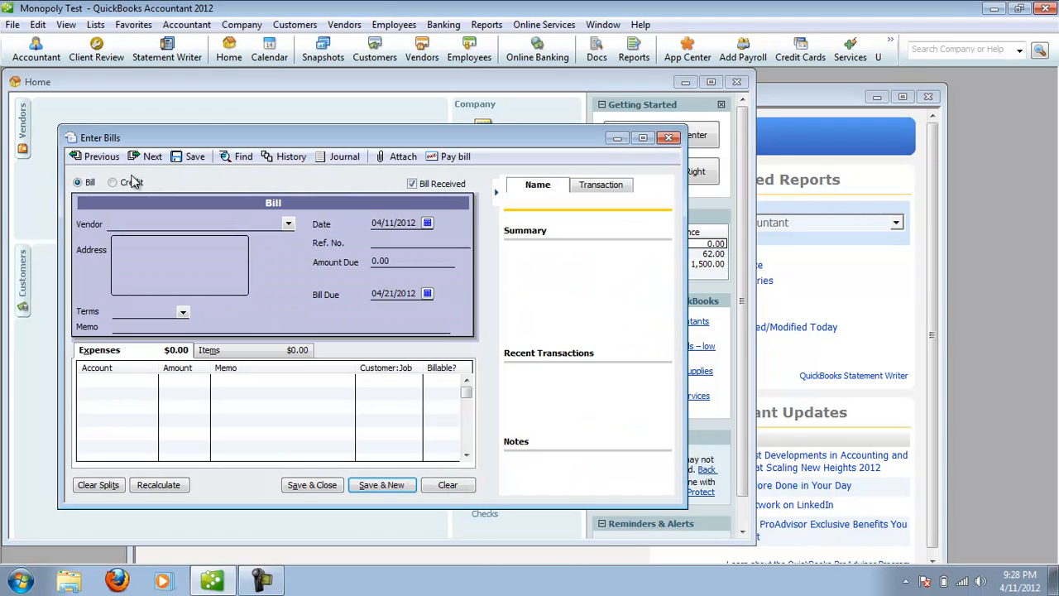
{"action": "left_click", "coordinate": [288, 225]}
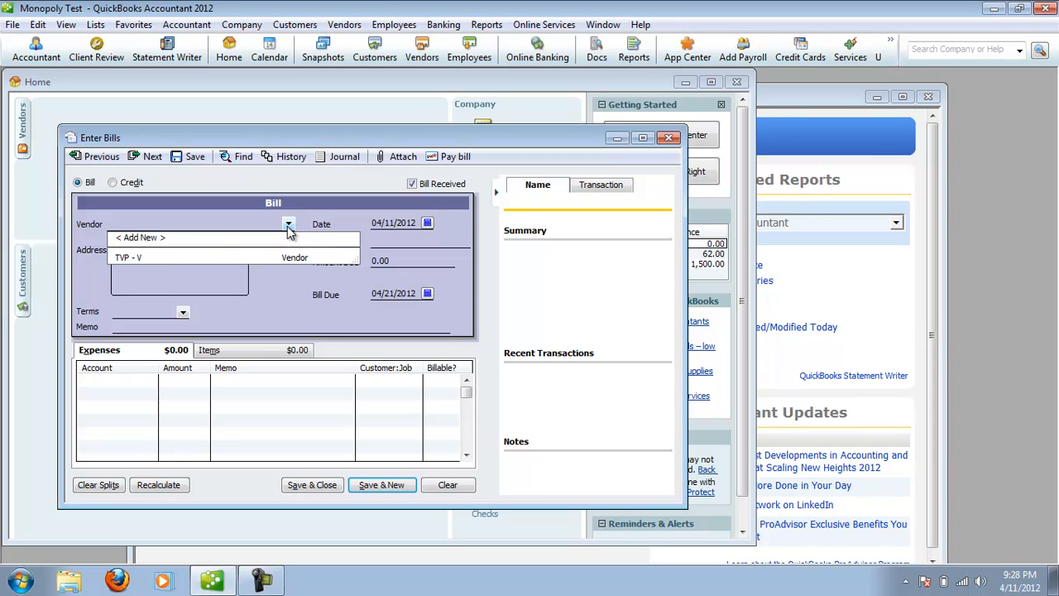
{"action": "left_click", "coordinate": [168, 261]}
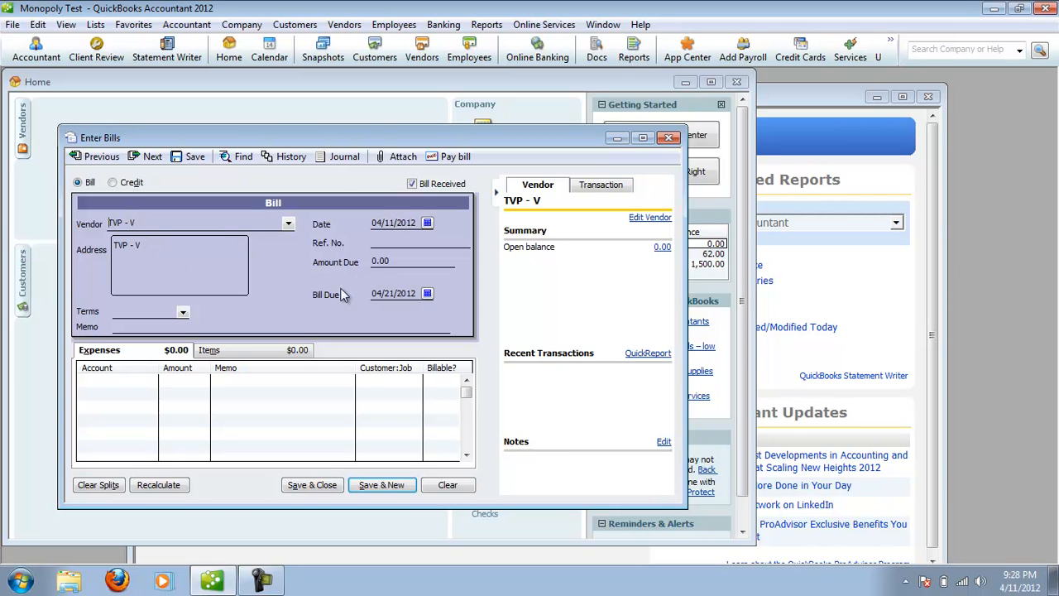
Add a Rent Expense line of 30 to the bill with the memo "Marvin Gardens".
{"action": "left_click", "coordinate": [149, 382]}
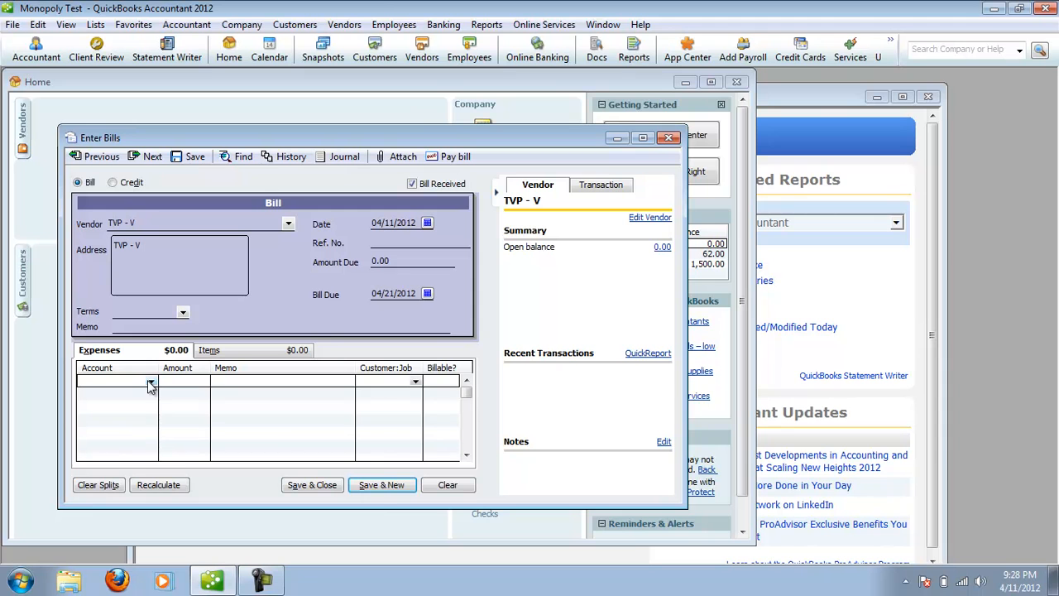
{"action": "left_click", "coordinate": [151, 382]}
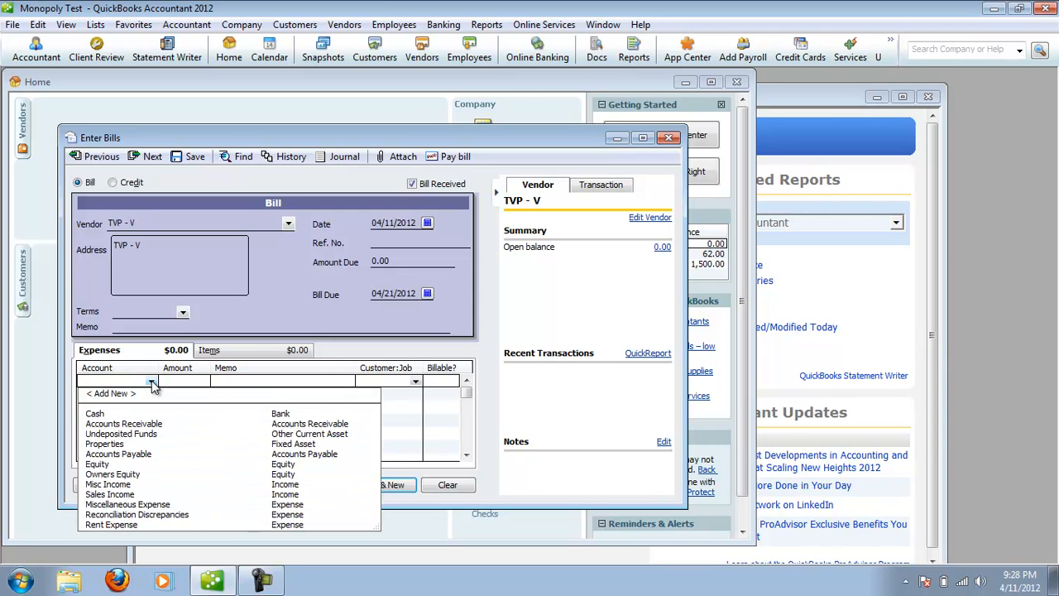
{"action": "left_click", "coordinate": [122, 525]}
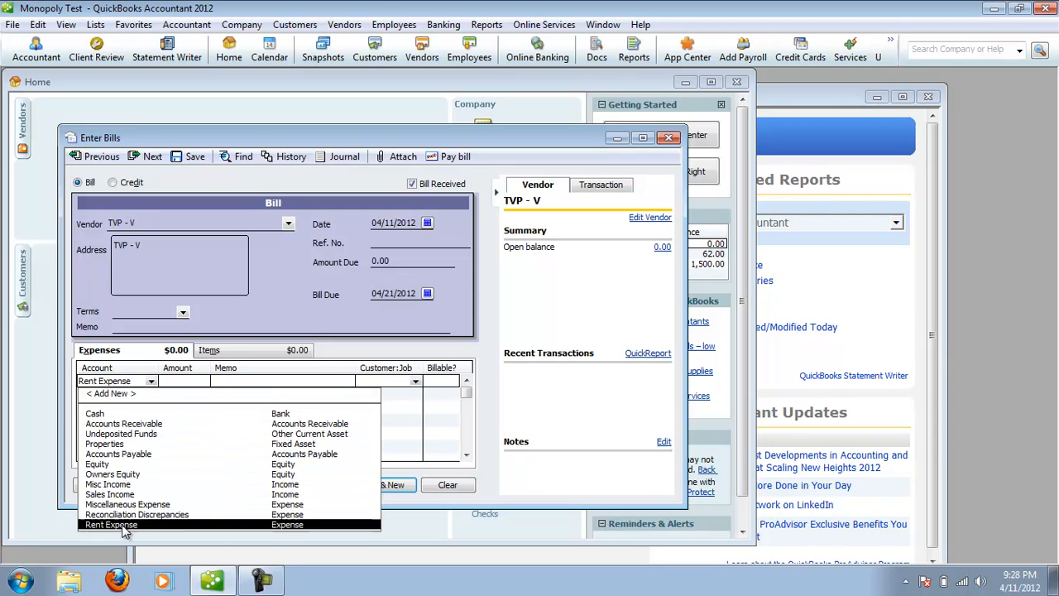
{"action": "left_click", "coordinate": [190, 385]}
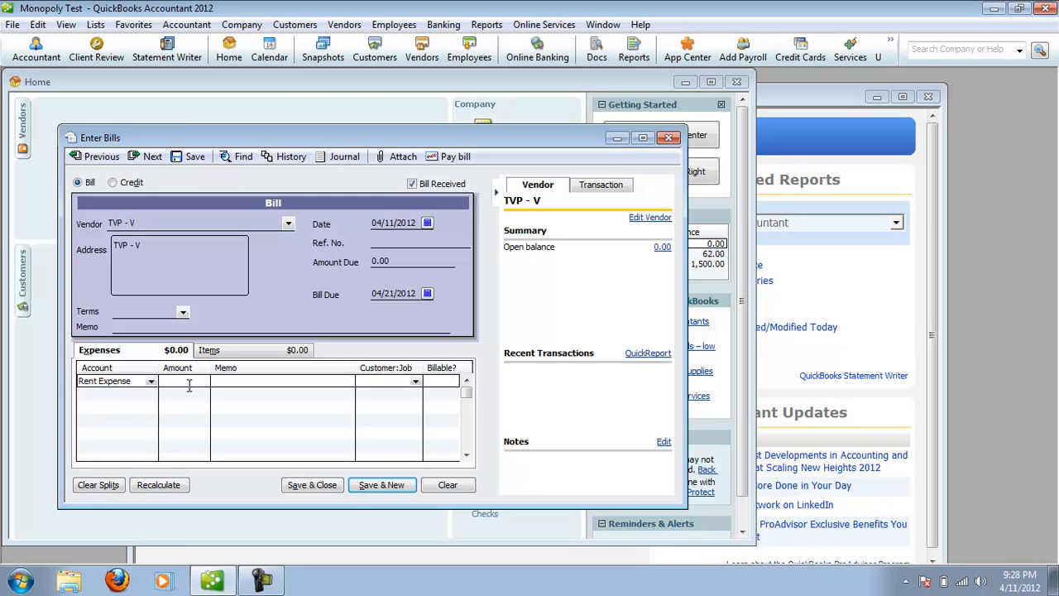
{"action": "type", "text": "30"}
{"action": "left_click", "coordinate": [282, 381]}
{"action": "type", "text": "Marvin Gardens"}
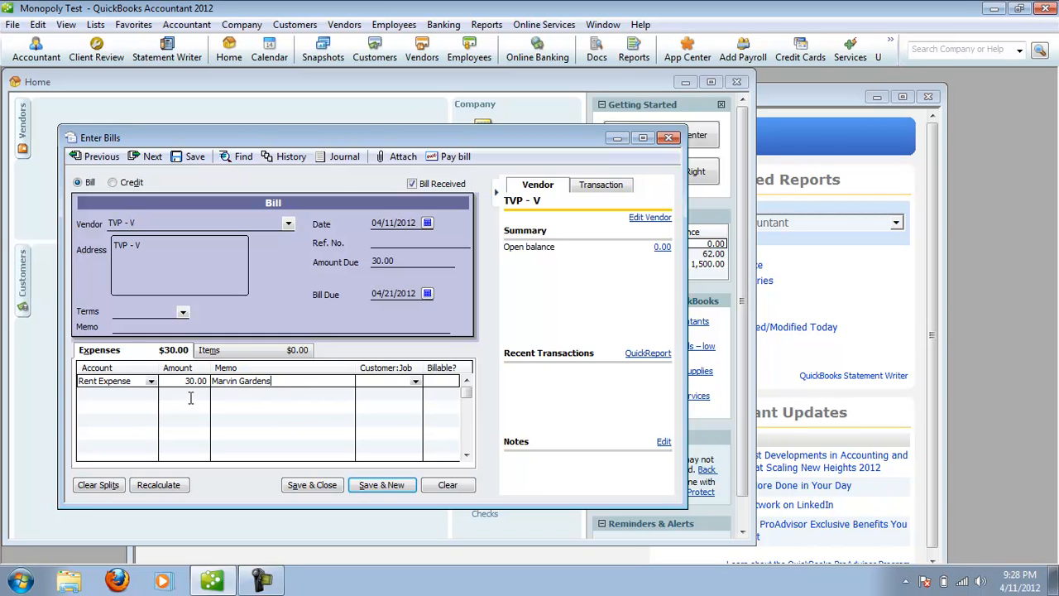
Add a second Rent Expense line to the bill with an amount of 25.
{"action": "left_click", "coordinate": [155, 394]}
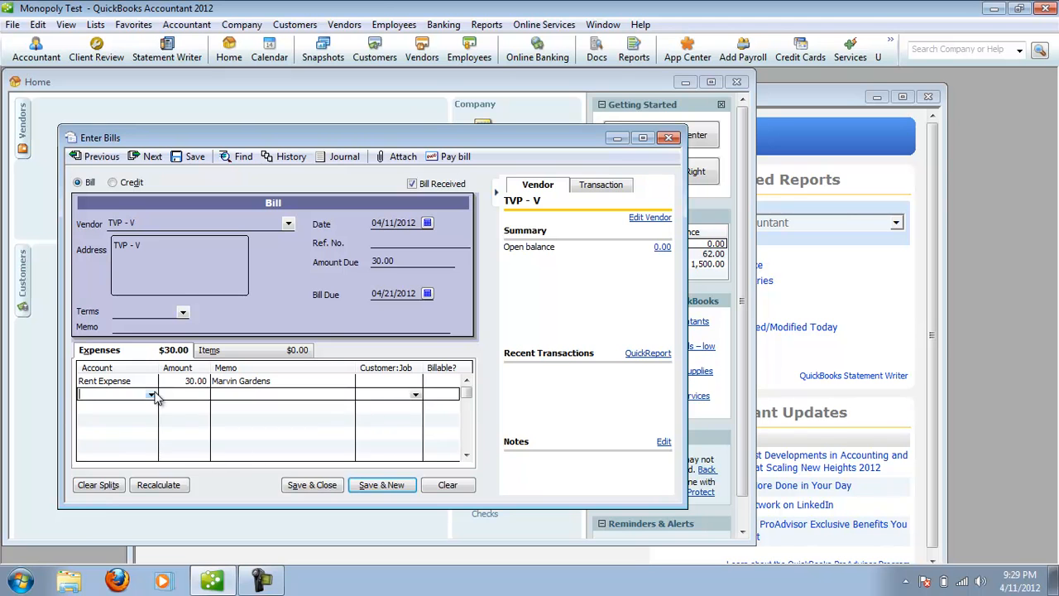
{"action": "left_click", "coordinate": [151, 395]}
{"action": "left_click", "coordinate": [137, 537]}
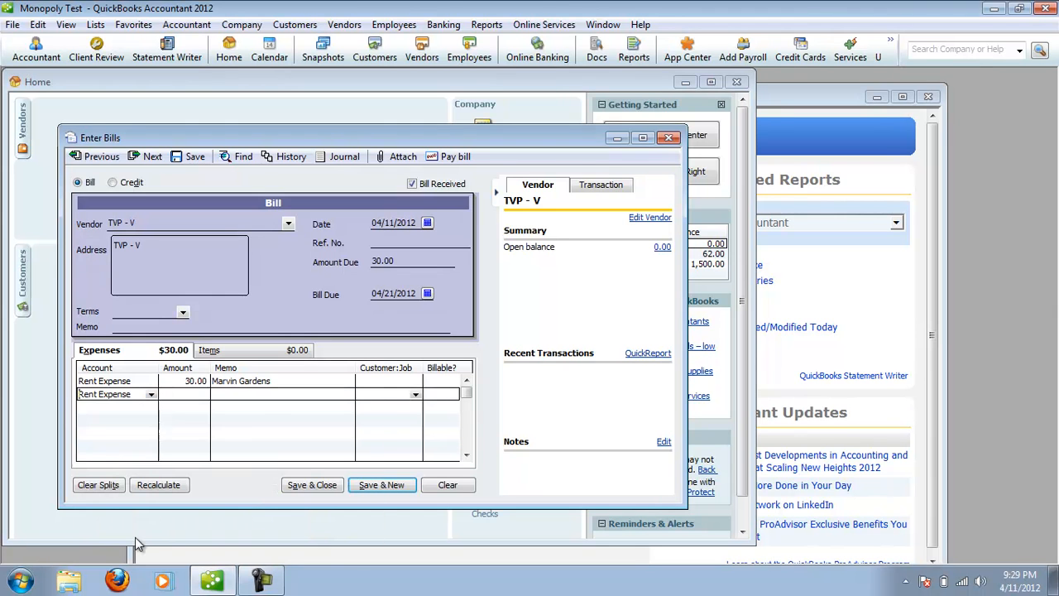
{"action": "left_click", "coordinate": [193, 398]}
{"action": "type", "text": "R"}
{"action": "type", "text": "5"}
{"action": "key", "text": "Tab"}
Enter "RR" as the second expense line's memo, then save the bill and close the bill entry window.
{"action": "type", "text": "55"}
{"action": "key", "text": "BackSpace"}
{"action": "key", "text": "BackSpace"}
{"action": "type", "text": "RR"}
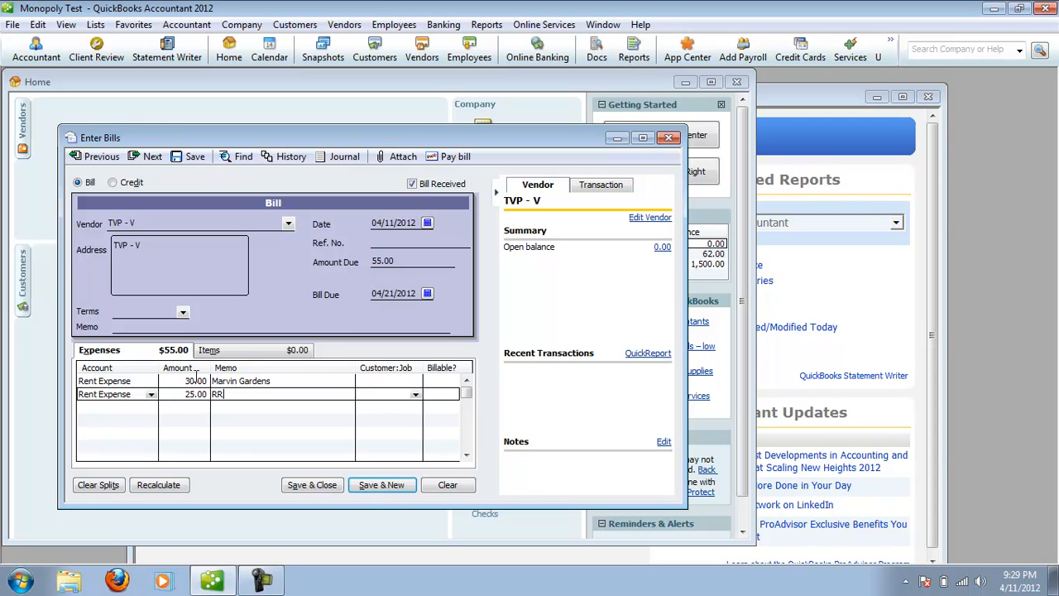
{"action": "left_click", "coordinate": [378, 487]}
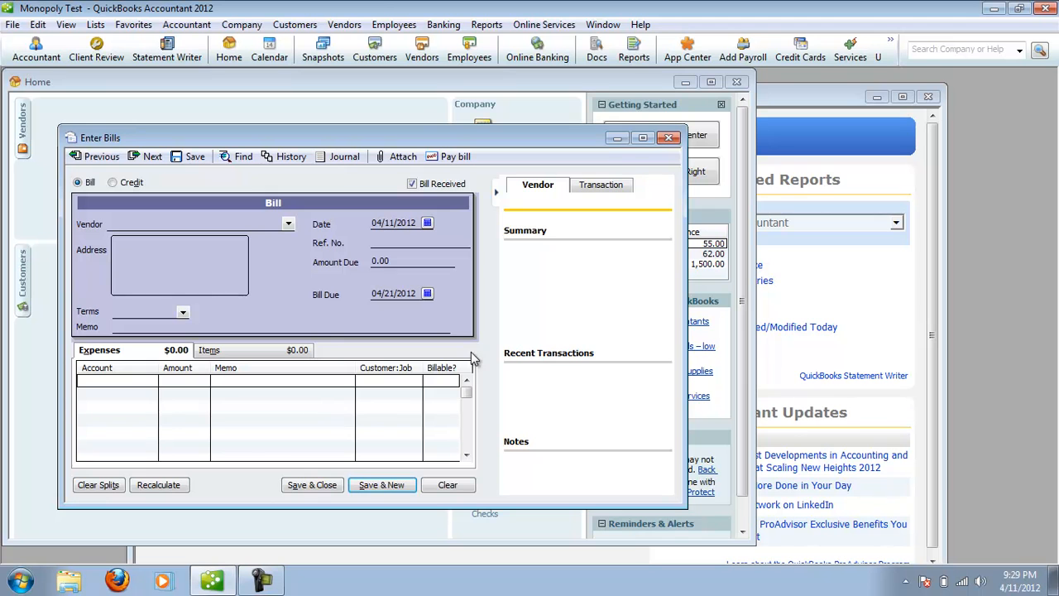
{"action": "left_click", "coordinate": [671, 139]}
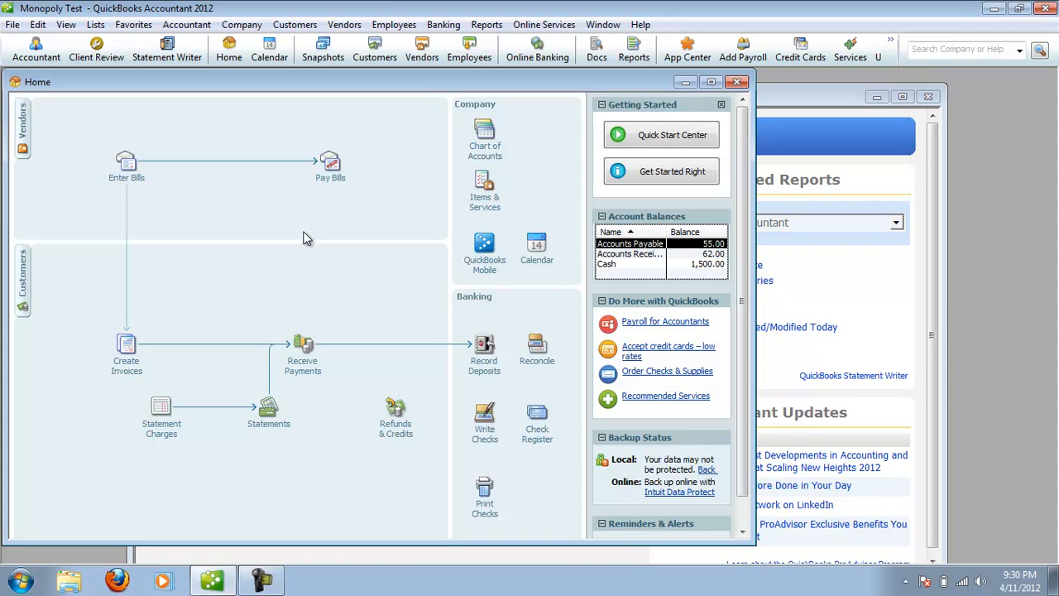
Start a cash deposit and add a line from the Equity account with the memo "Pass Go" and an amount of 200.
{"action": "left_click", "coordinate": [485, 364]}
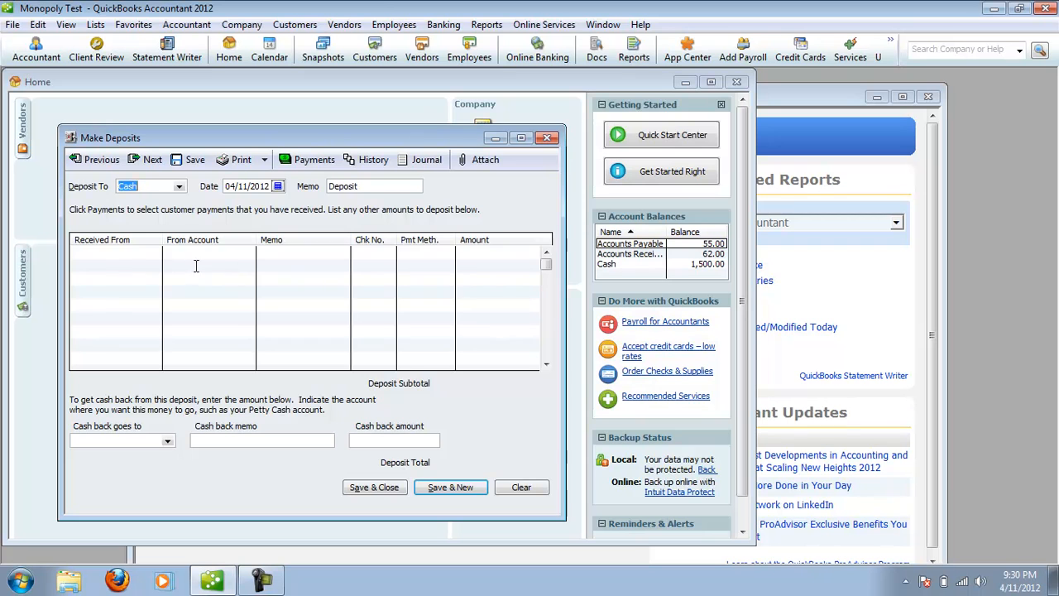
{"action": "left_click", "coordinate": [220, 253]}
{"action": "left_click", "coordinate": [249, 254]}
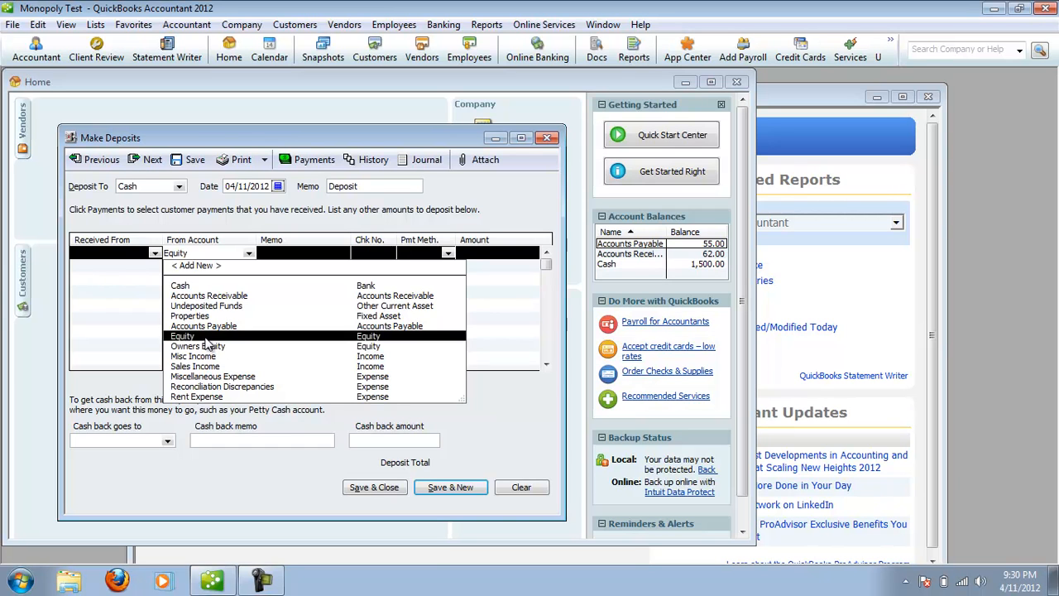
{"action": "left_click", "coordinate": [206, 336]}
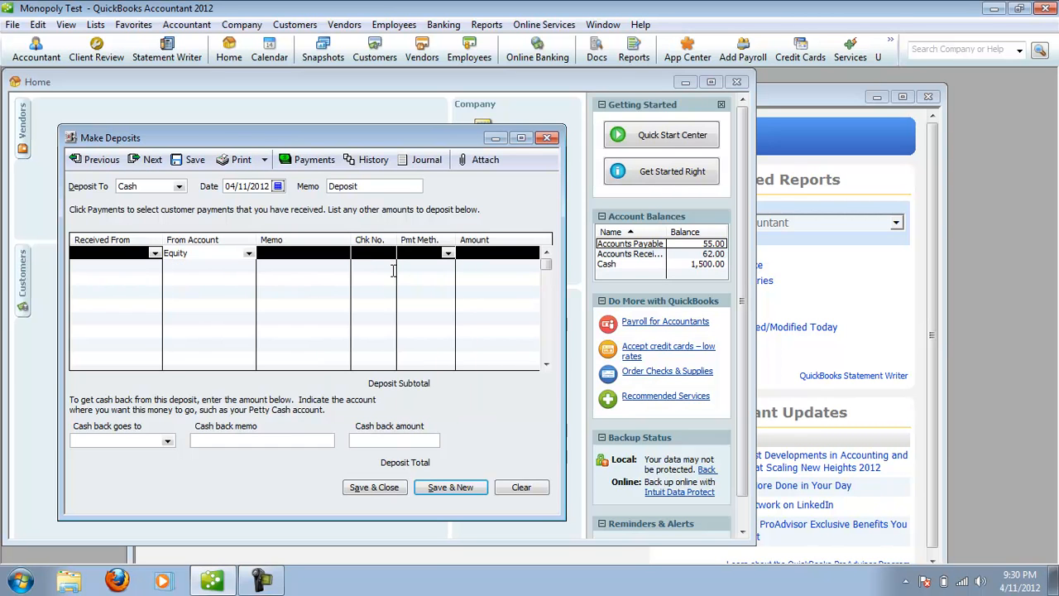
{"action": "left_click", "coordinate": [335, 254]}
{"action": "type", "text": "Pass Go"}
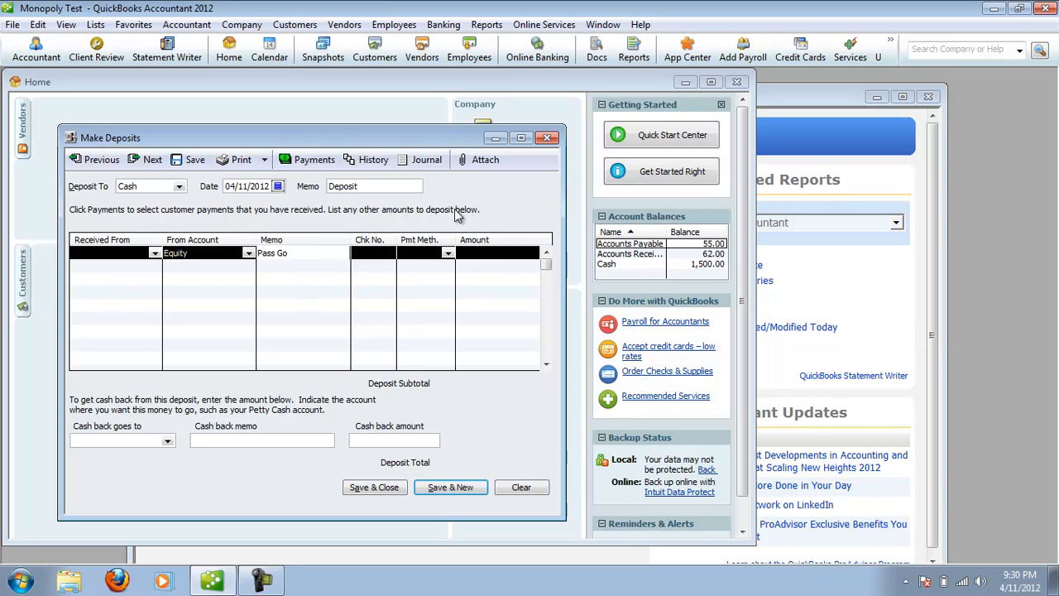
{"action": "left_click", "coordinate": [494, 252]}
{"action": "type", "text": "200"}
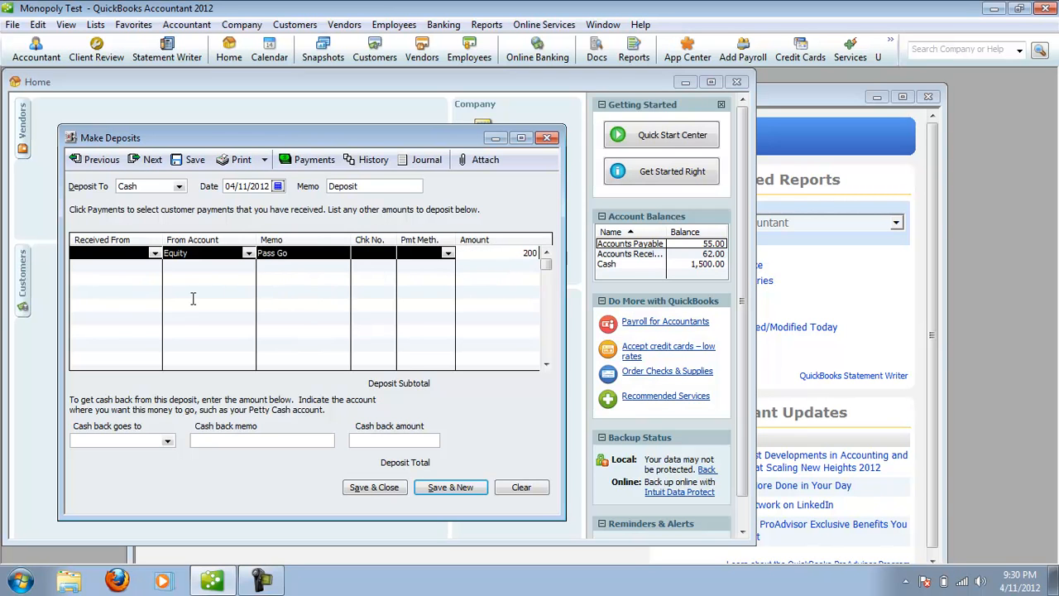
Add a Misc Income line of 50 with the memo "CC - TVP" to the deposit, then save and close it.
{"action": "left_click", "coordinate": [236, 267]}
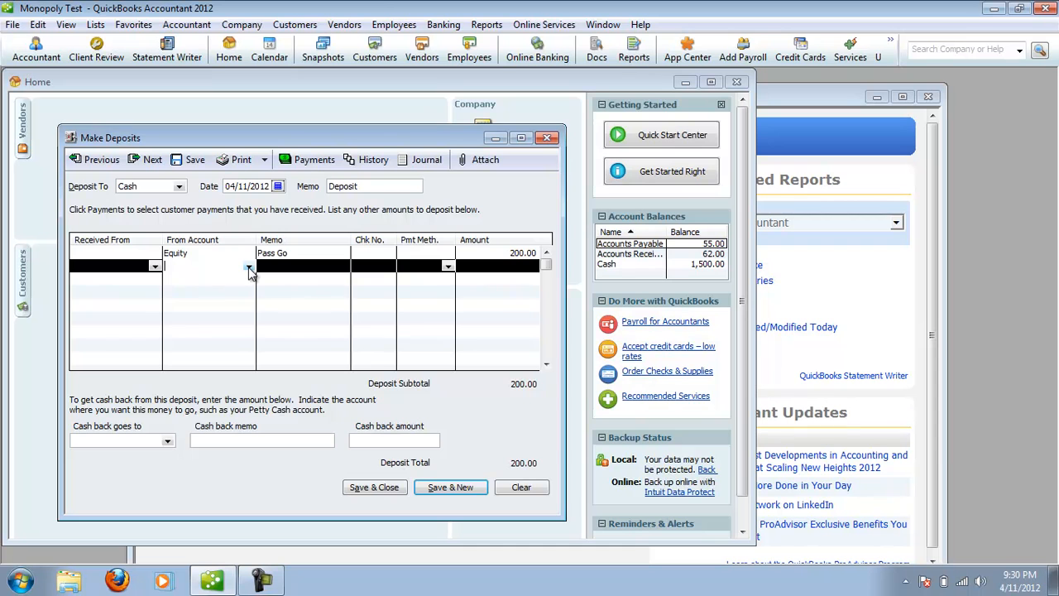
{"action": "left_click", "coordinate": [249, 268]}
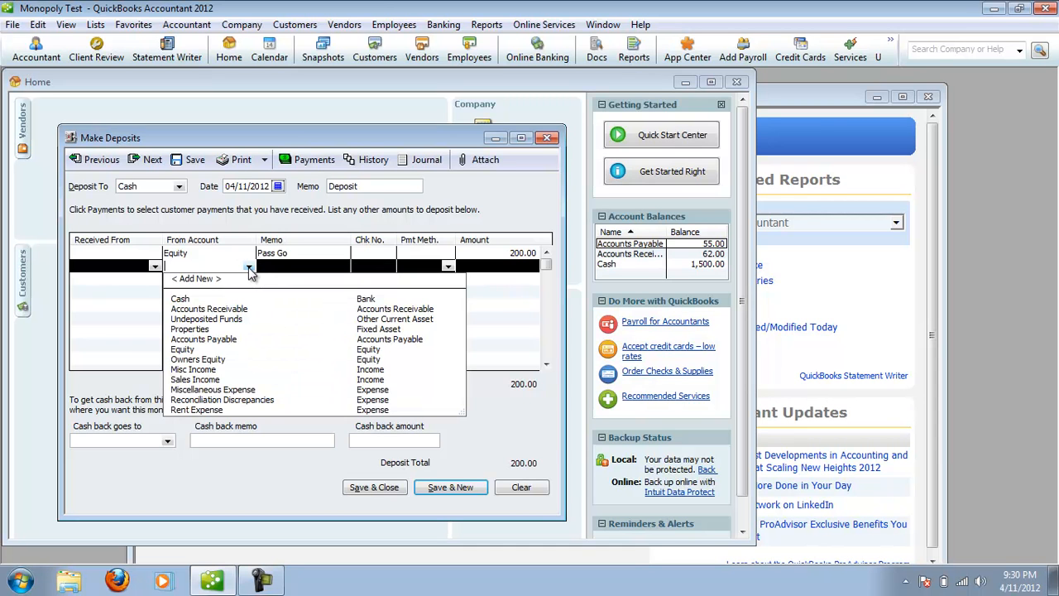
{"action": "left_click", "coordinate": [213, 369]}
{"action": "left_click", "coordinate": [313, 271]}
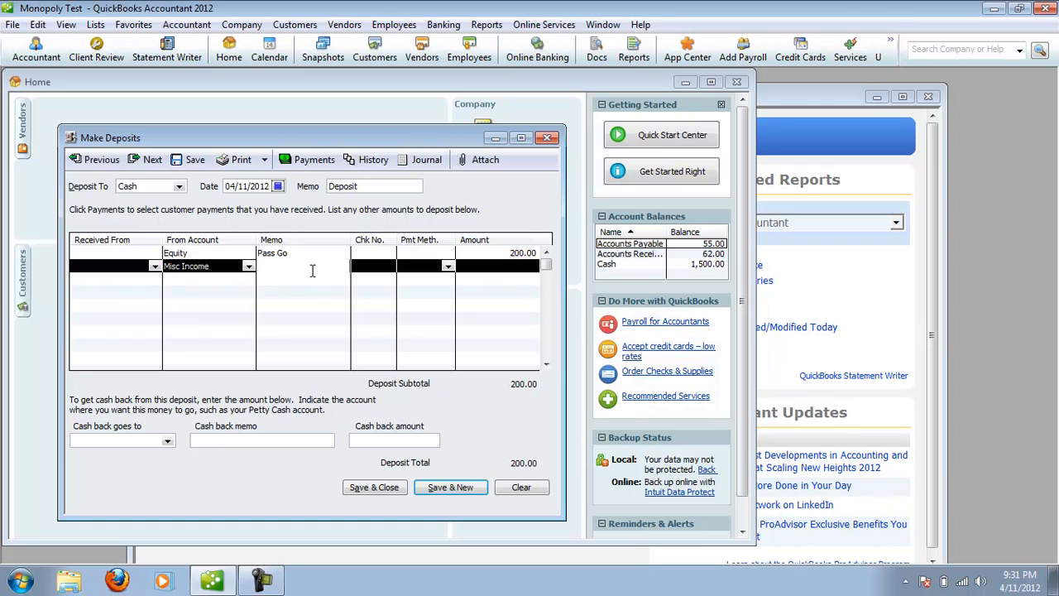
{"action": "type", "text": "CC - TVP"}
{"action": "left_click", "coordinate": [517, 265]}
{"action": "type", "text": "50"}
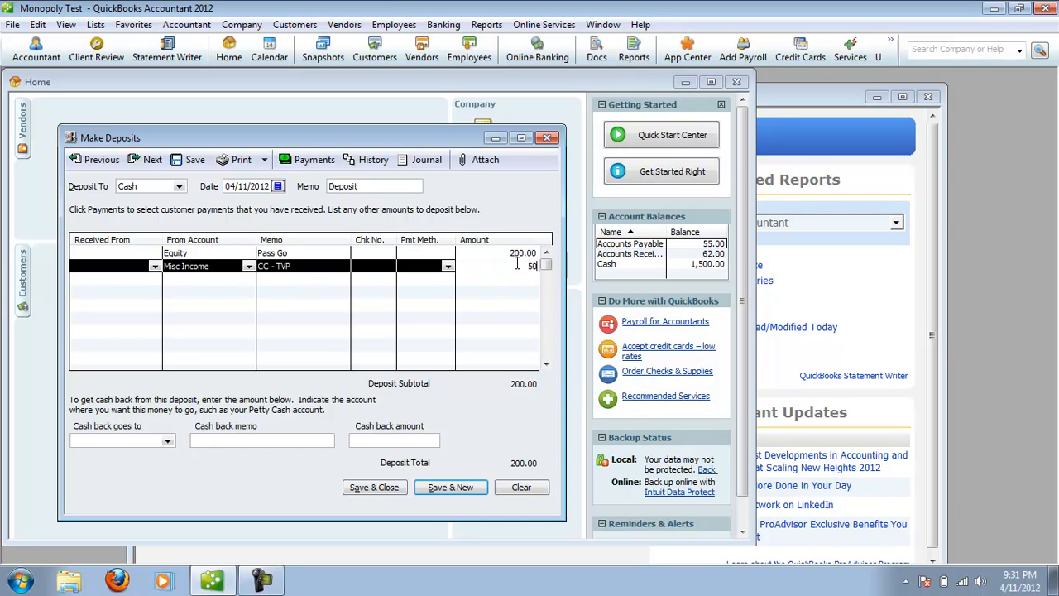
{"action": "left_click", "coordinate": [492, 278]}
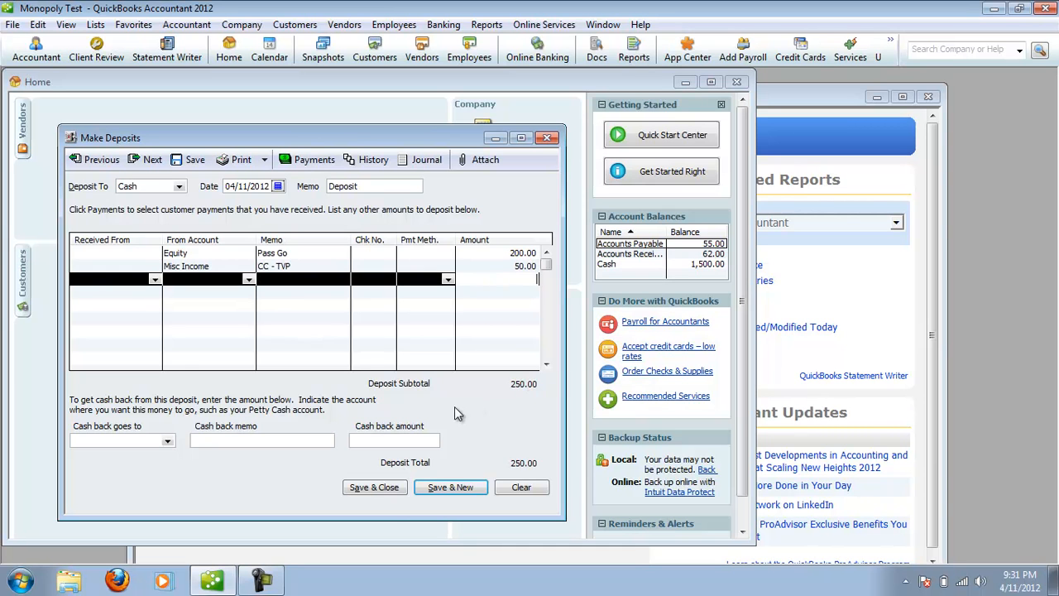
{"action": "left_click", "coordinate": [373, 489]}
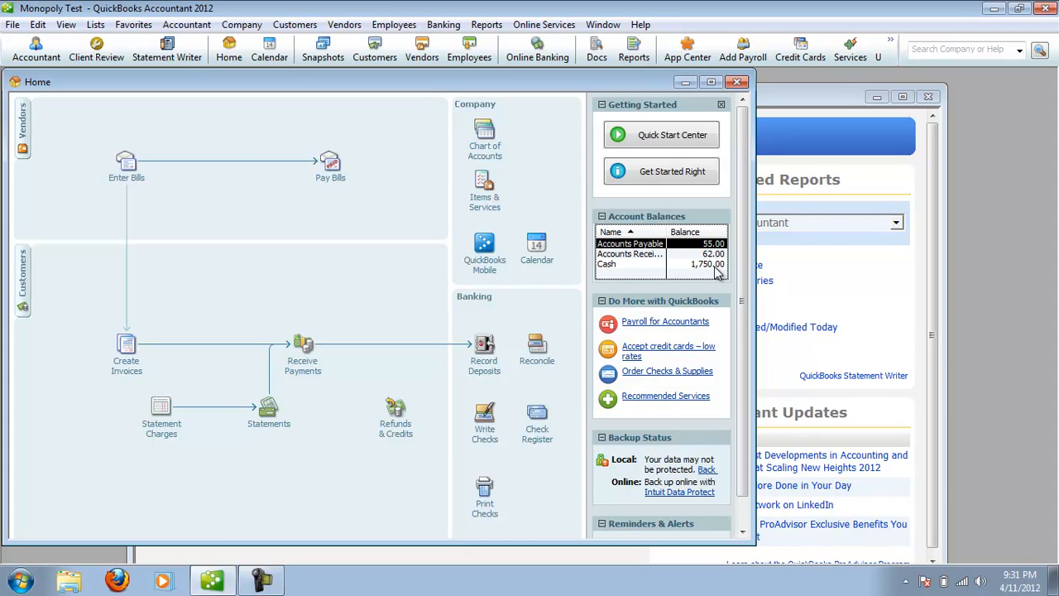
Start writing a new check.
{"action": "left_click", "coordinate": [485, 431]}
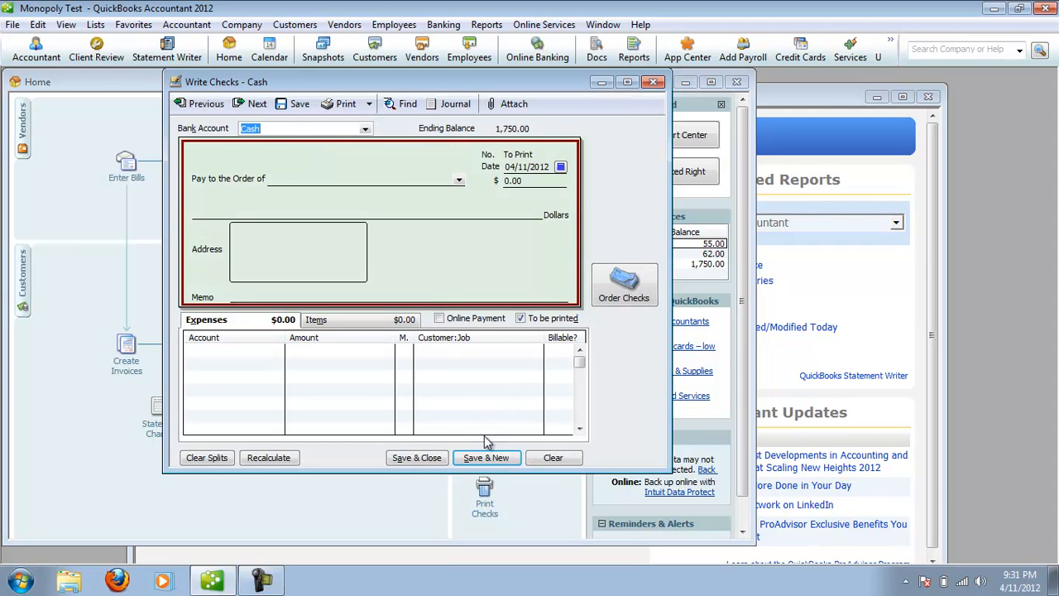
{"action": "left_click", "coordinate": [406, 180]}
{"action": "type", "text": "Bank"}
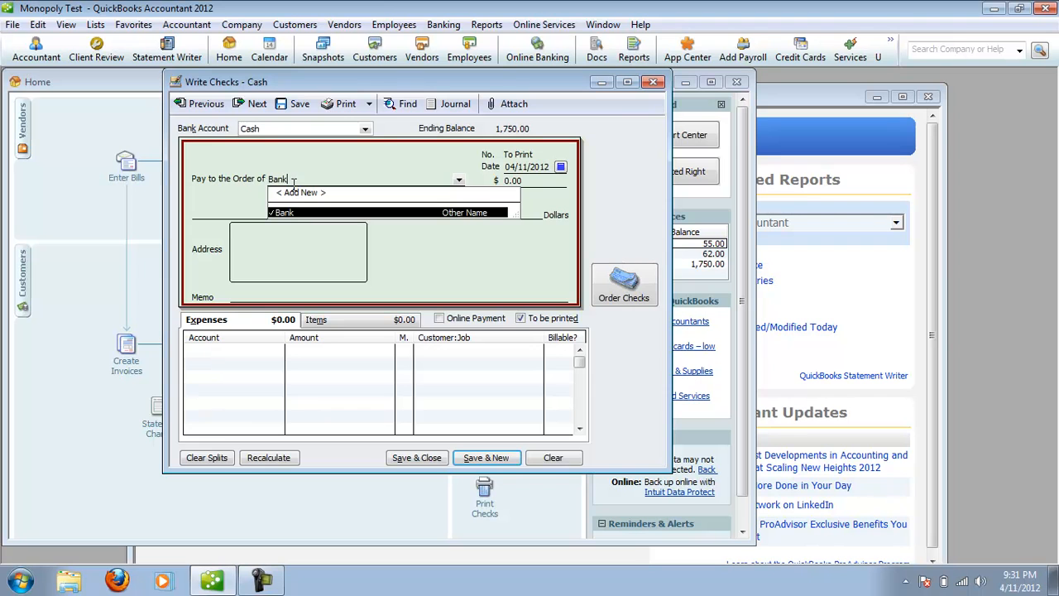
{"action": "left_click", "coordinate": [299, 192]}
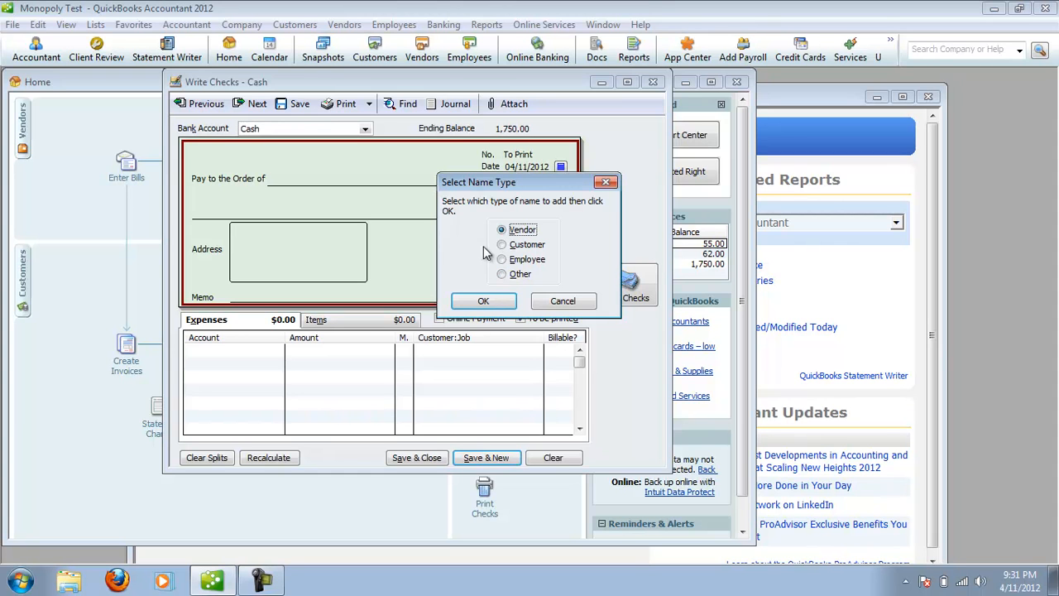
{"action": "left_click", "coordinate": [504, 275]}
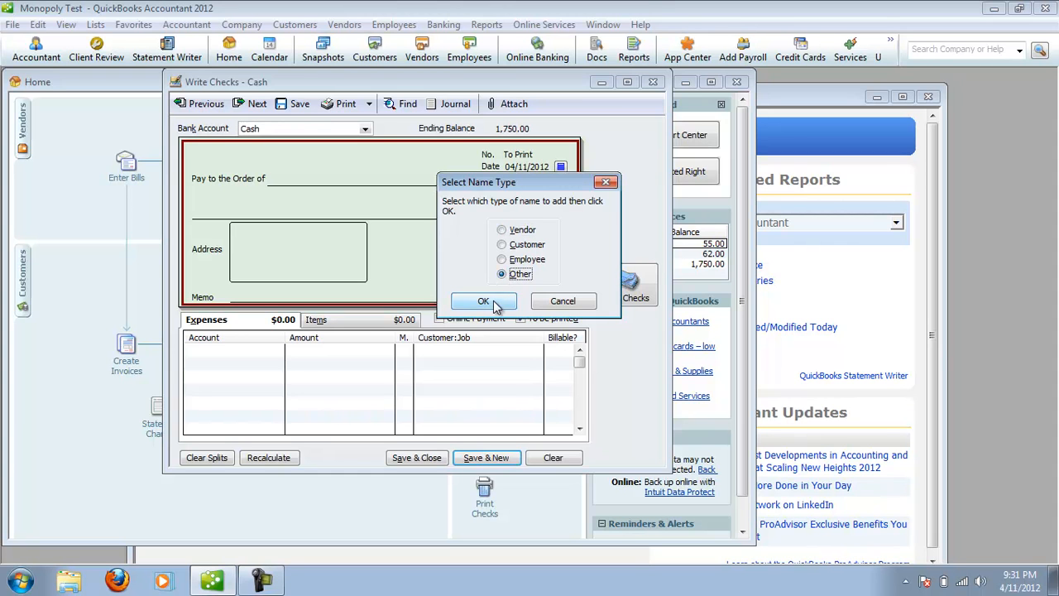
{"action": "left_click", "coordinate": [563, 302]}
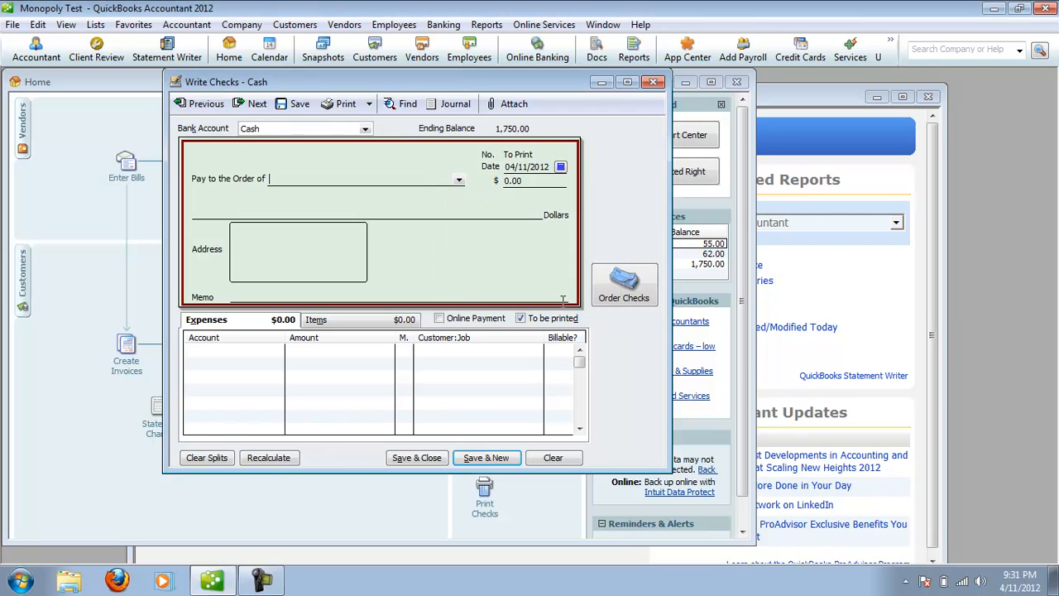
Make the check payable to the existing name Bank for an amount of 200.
{"action": "left_click", "coordinate": [459, 181]}
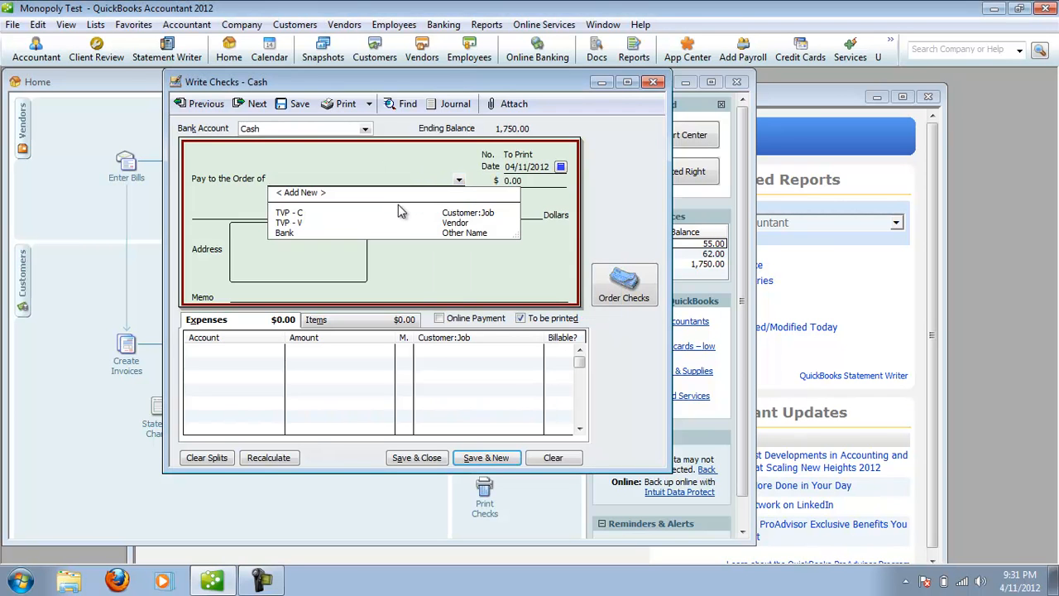
{"action": "left_click", "coordinate": [466, 234]}
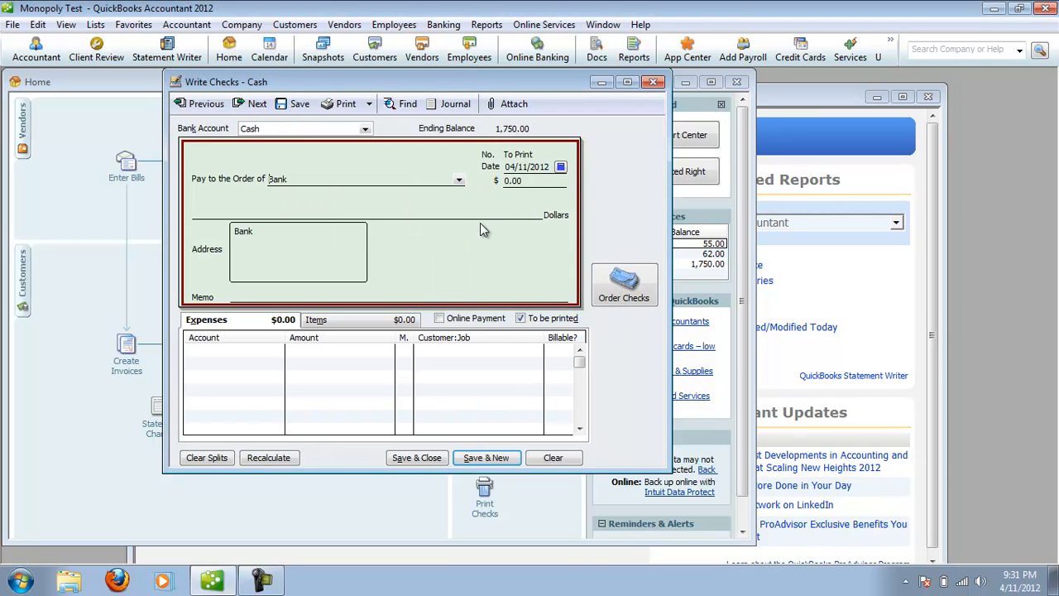
{"action": "left_click", "coordinate": [530, 184]}
{"action": "type", "text": "20"}
Enter the memo "BO RR" on the check, assign its expense line to Properties, and save and close the check.
{"action": "left_click", "coordinate": [329, 296]}
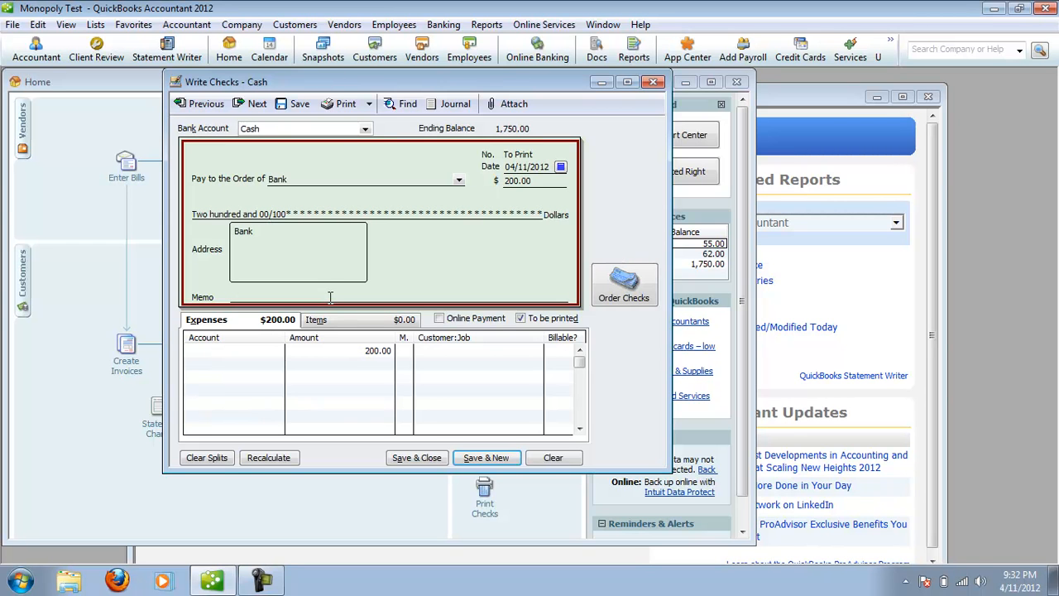
{"action": "type", "text": "BO RR"}
{"action": "left_click", "coordinate": [240, 352]}
{"action": "left_click", "coordinate": [277, 351]}
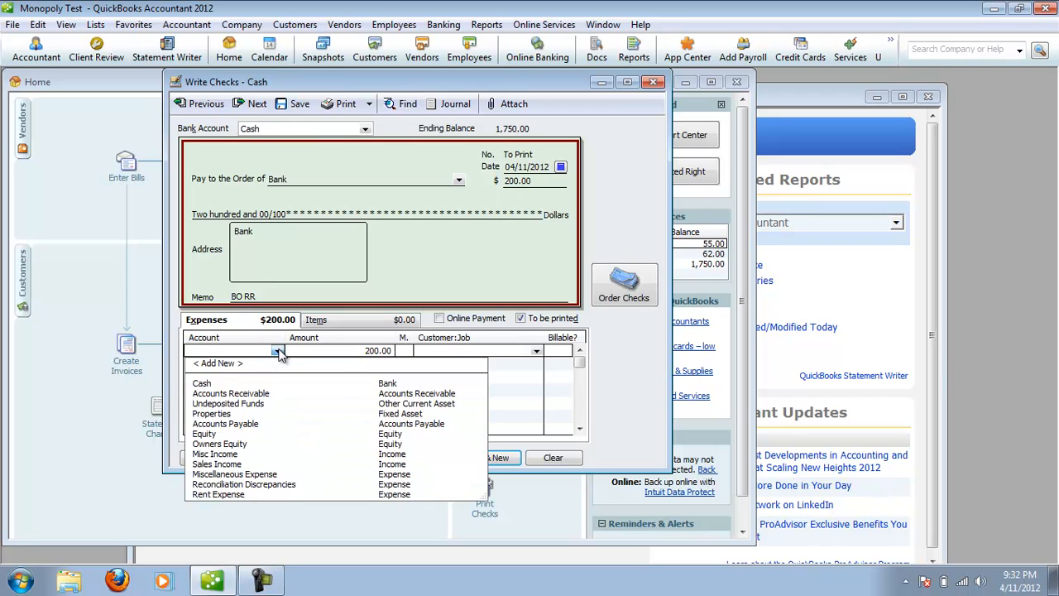
{"action": "left_click", "coordinate": [237, 413]}
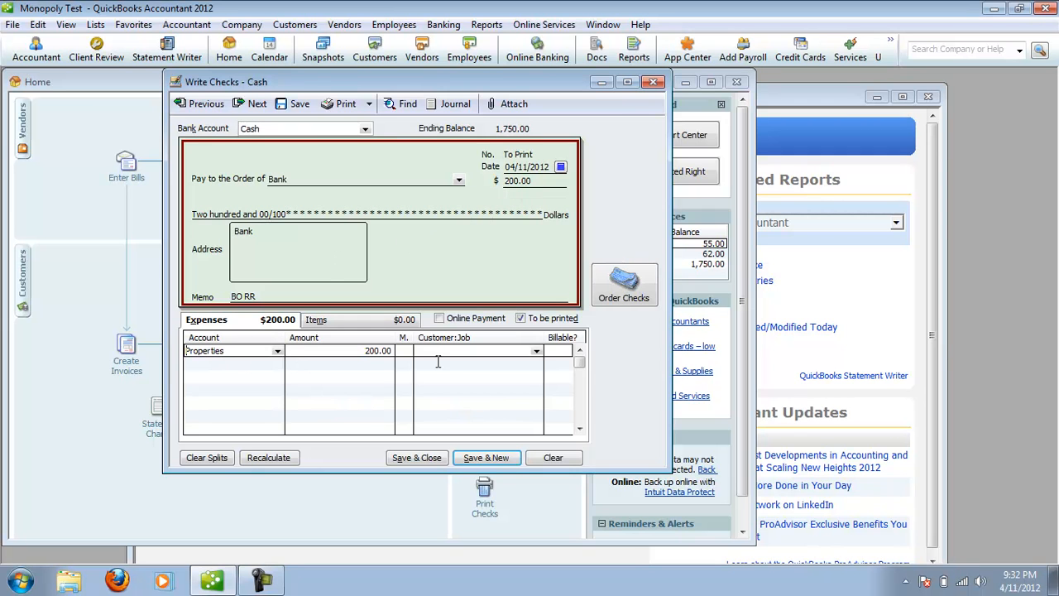
{"action": "left_click", "coordinate": [417, 458]}
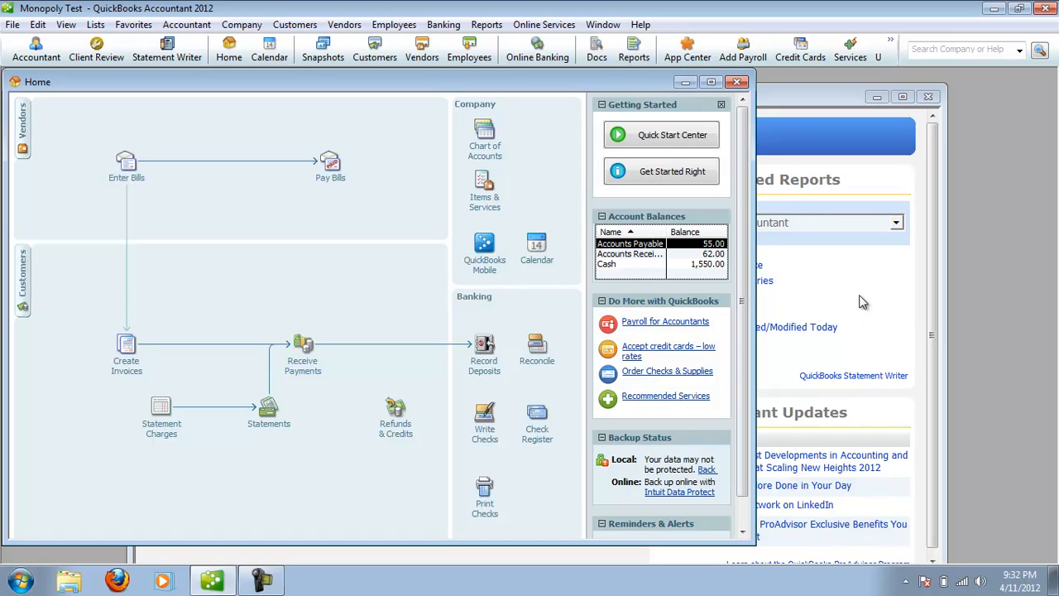
Review the memorized Balance Sheet report from the Accountant Center for the effect of the deposit and check, then close it.
{"action": "left_click", "coordinate": [803, 276]}
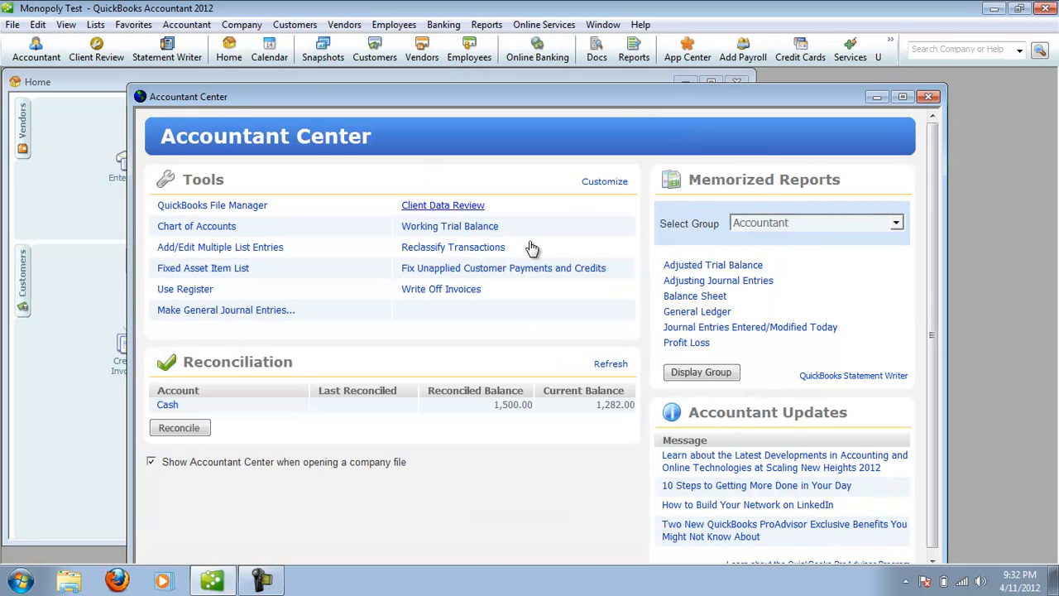
{"action": "left_click", "coordinate": [699, 296]}
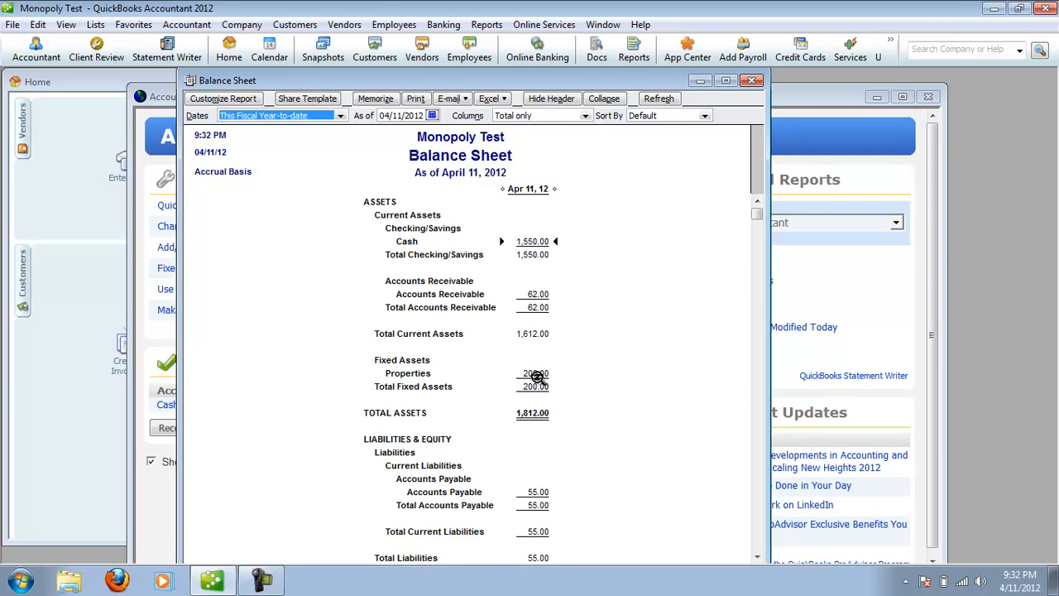
{"action": "left_click", "coordinate": [751, 81]}
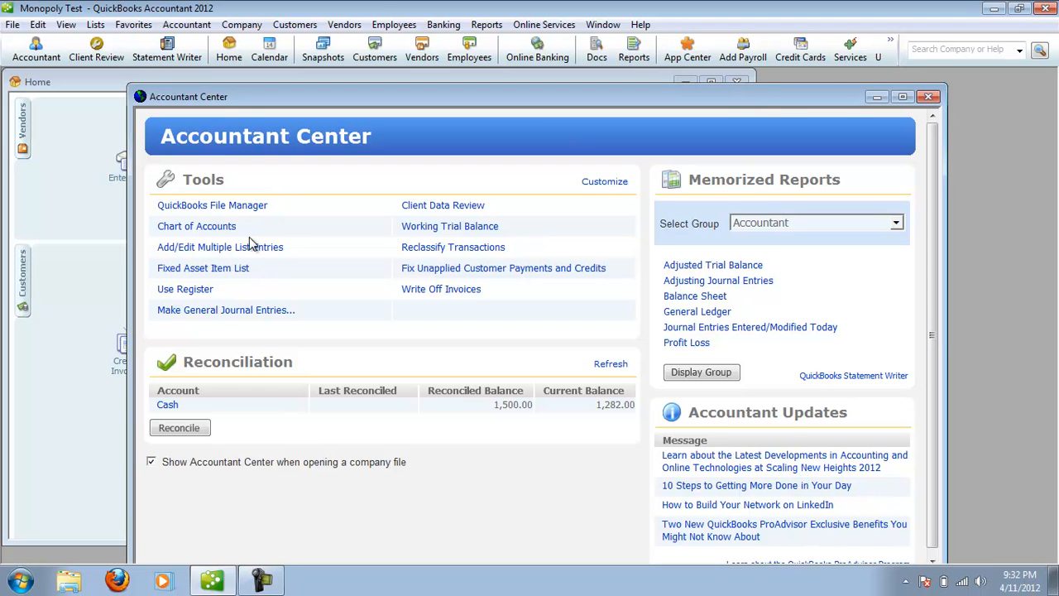
Start a general journal entry and debit the Properties account for 1,200.
{"action": "left_click", "coordinate": [224, 311]}
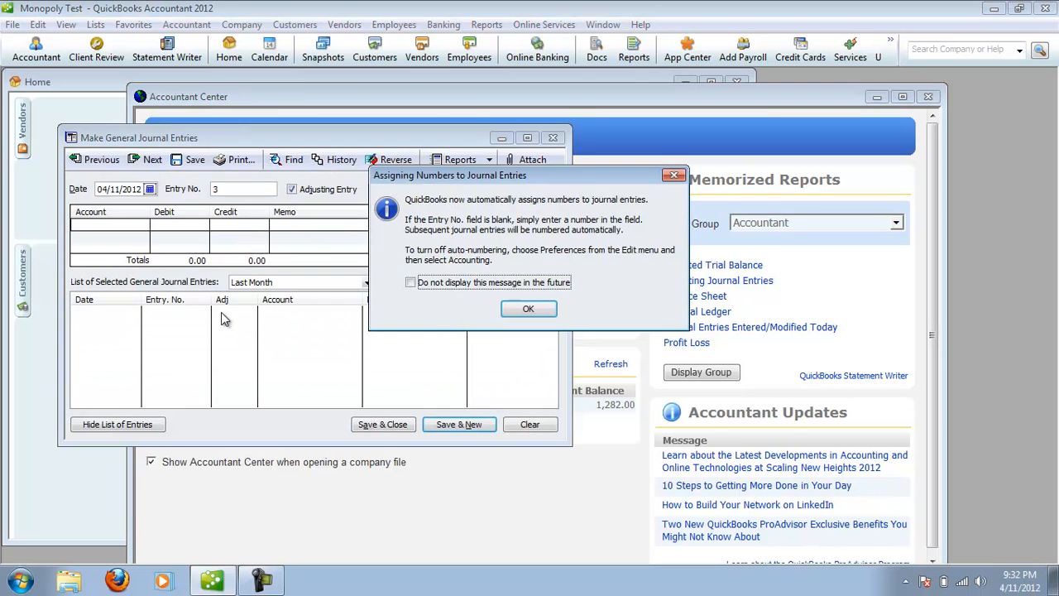
{"action": "left_click", "coordinate": [528, 311]}
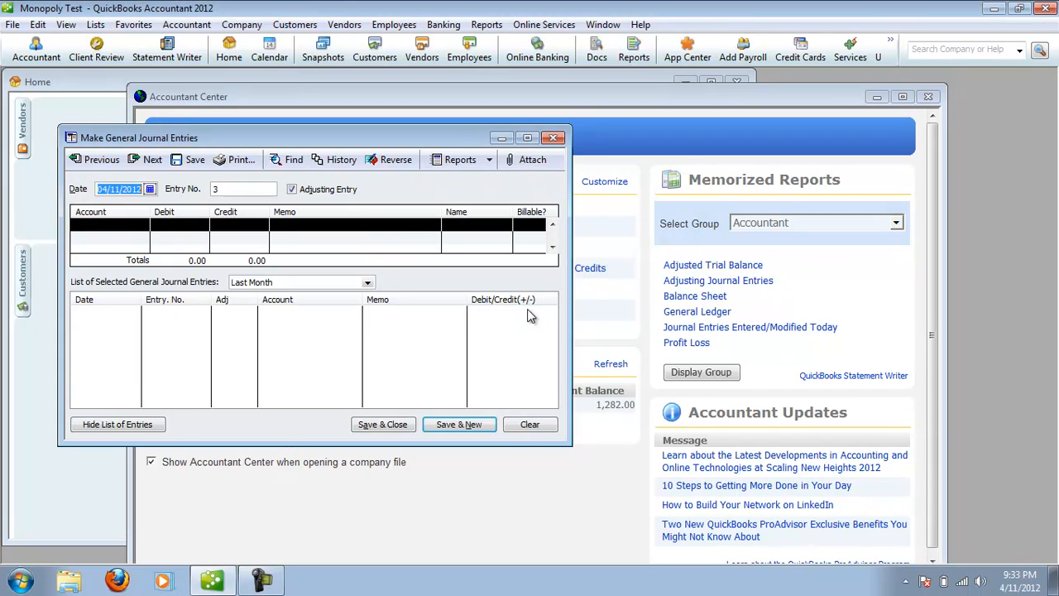
{"action": "left_click", "coordinate": [132, 228]}
{"action": "left_click", "coordinate": [142, 226]}
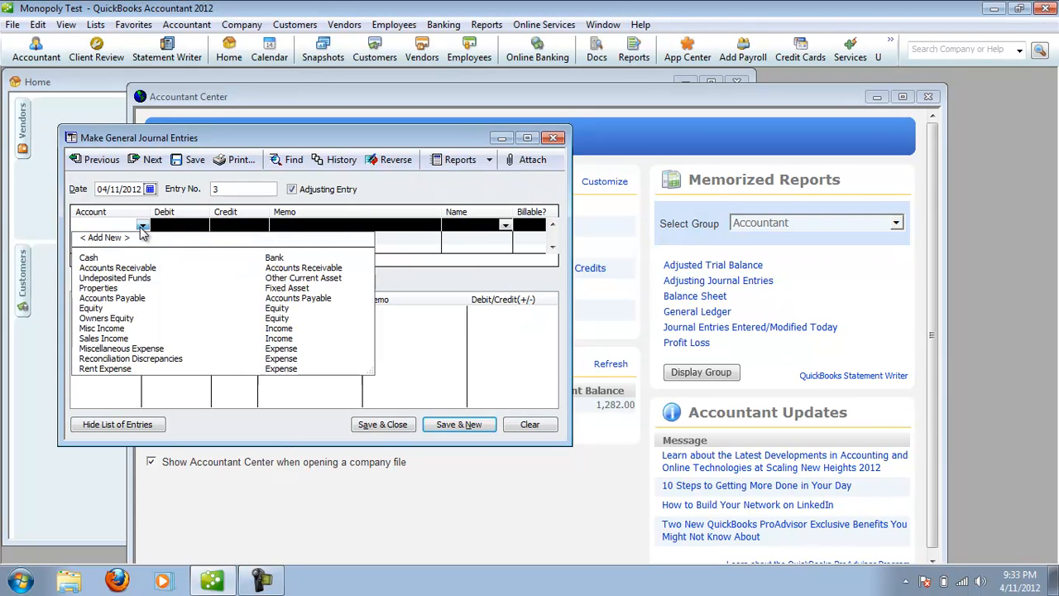
{"action": "left_click", "coordinate": [124, 288]}
{"action": "left_click", "coordinate": [182, 227]}
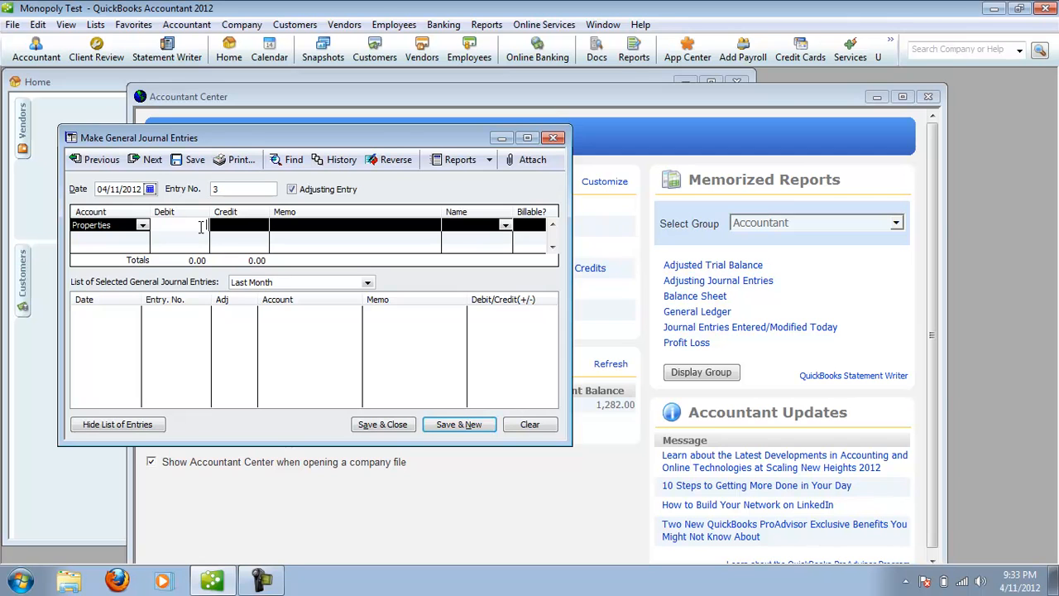
{"action": "type", "text": "1200"}
Credit the Equity account for 1,200 on the journal entry's second line, then save and close the entry.
{"action": "left_click", "coordinate": [128, 240]}
{"action": "left_click", "coordinate": [142, 239]}
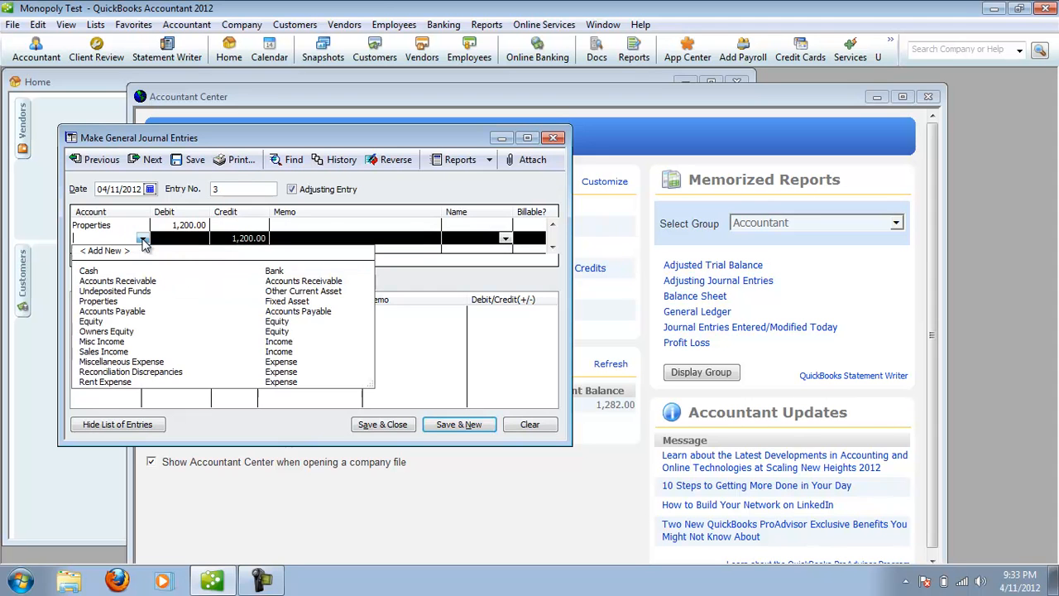
{"action": "left_click", "coordinate": [114, 324]}
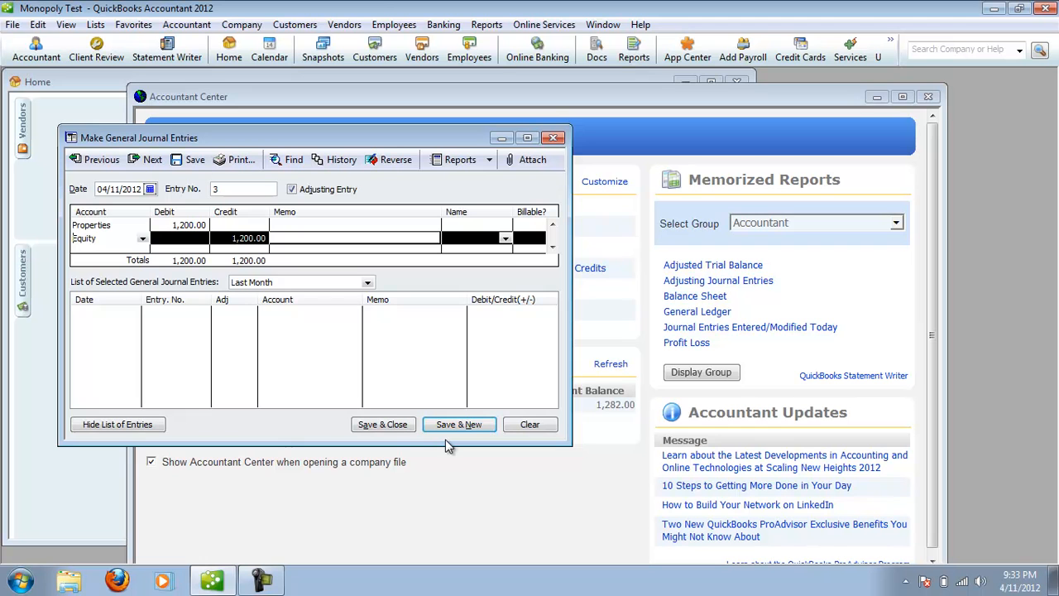
{"action": "left_click", "coordinate": [364, 425]}
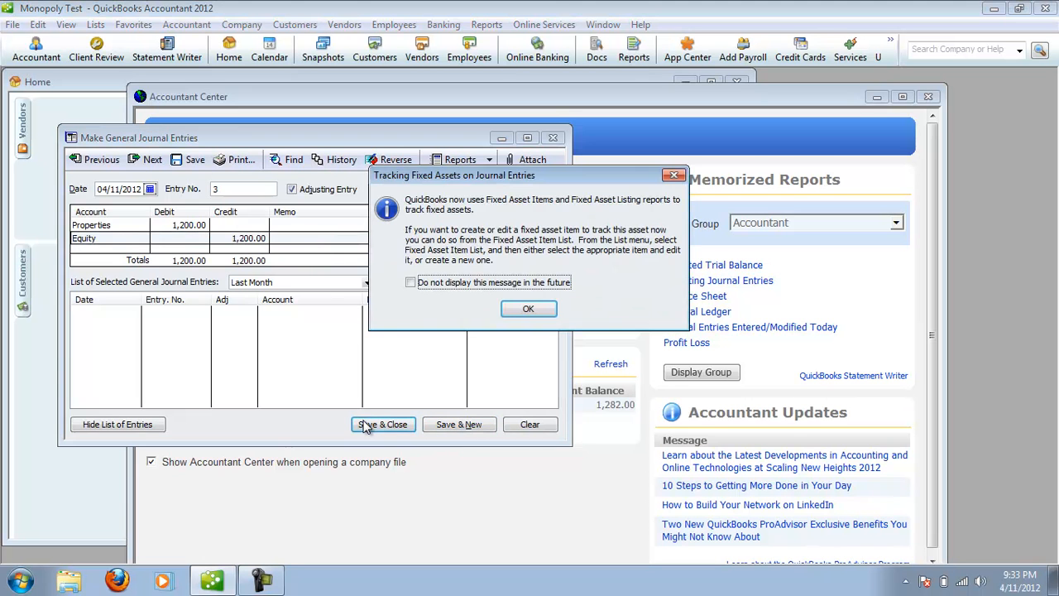
{"action": "left_click", "coordinate": [546, 308]}
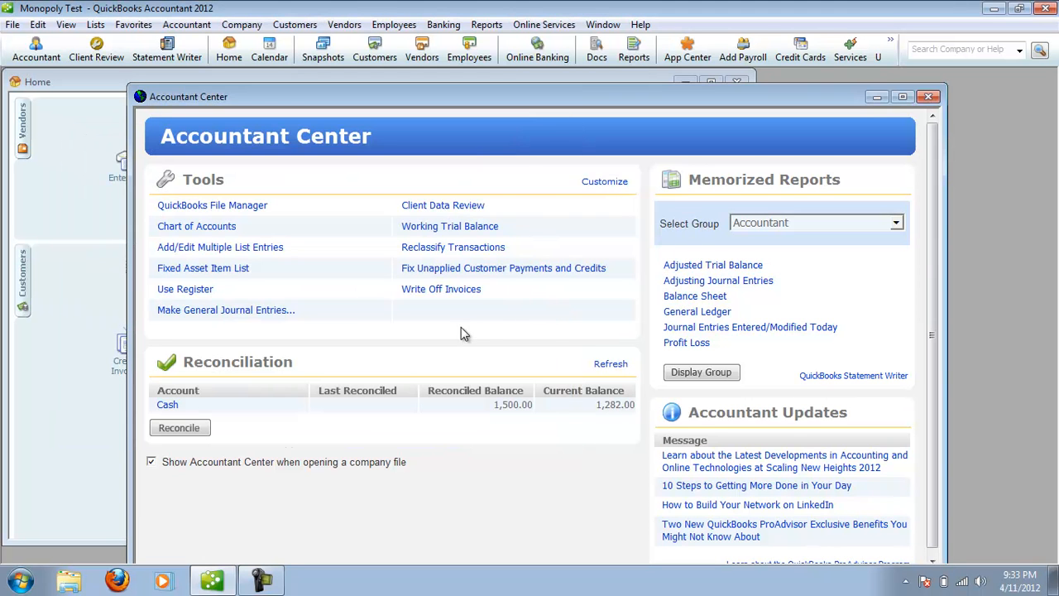
Review the Balance Sheet for the effect of the Properties journal entry, then close it and return to the Home page.
{"action": "left_click", "coordinate": [687, 300]}
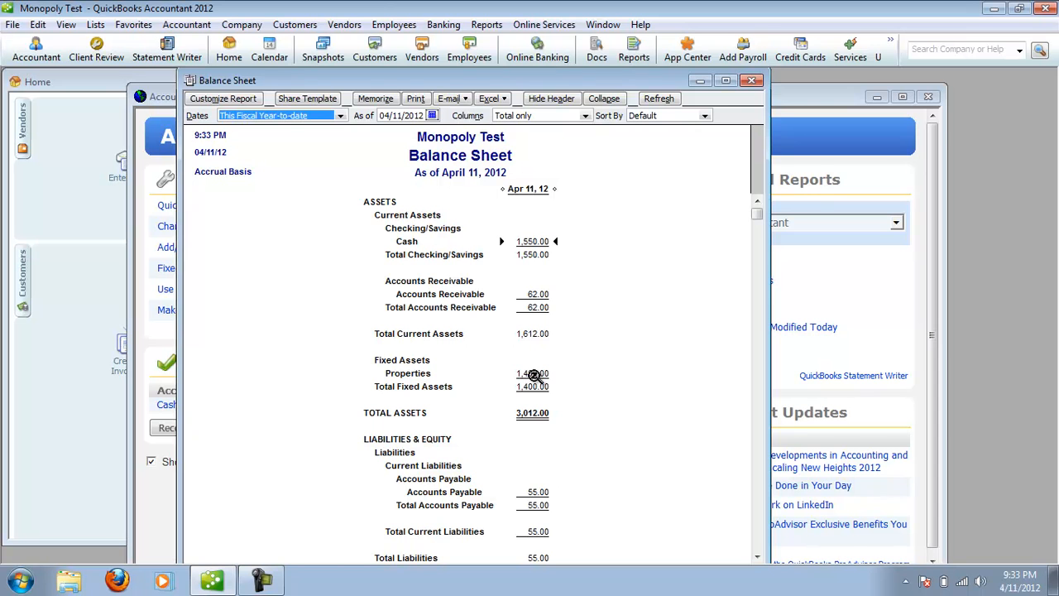
{"action": "left_click", "coordinate": [750, 81]}
{"action": "left_click", "coordinate": [510, 77]}
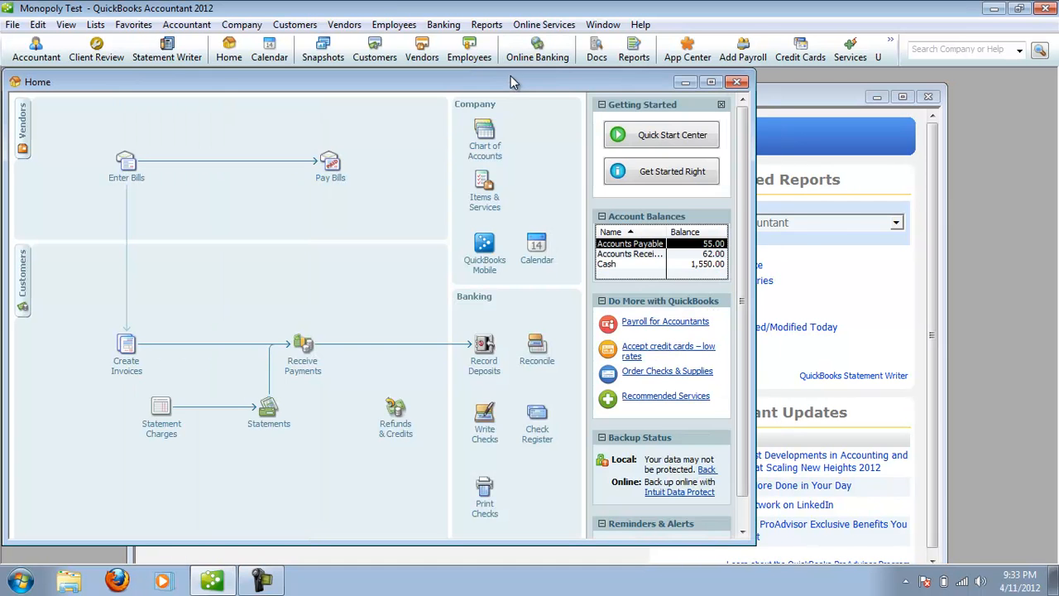
Start a check from the Cash account payable to vendor TVP - V for 50, continuing despite the open bill.
{"action": "left_click", "coordinate": [486, 430]}
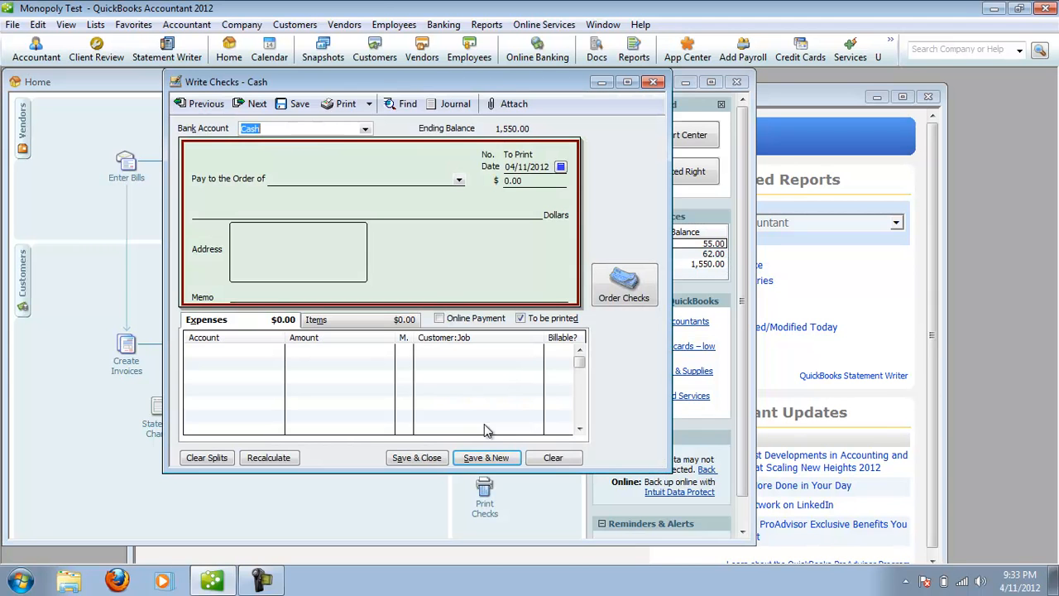
{"action": "left_click", "coordinate": [460, 182]}
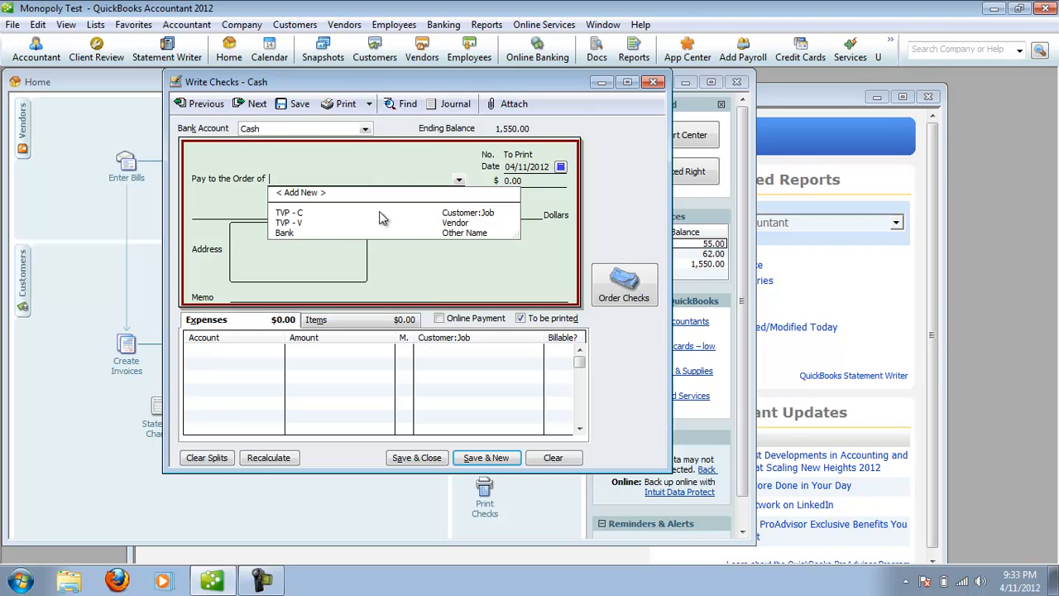
{"action": "left_click", "coordinate": [349, 221]}
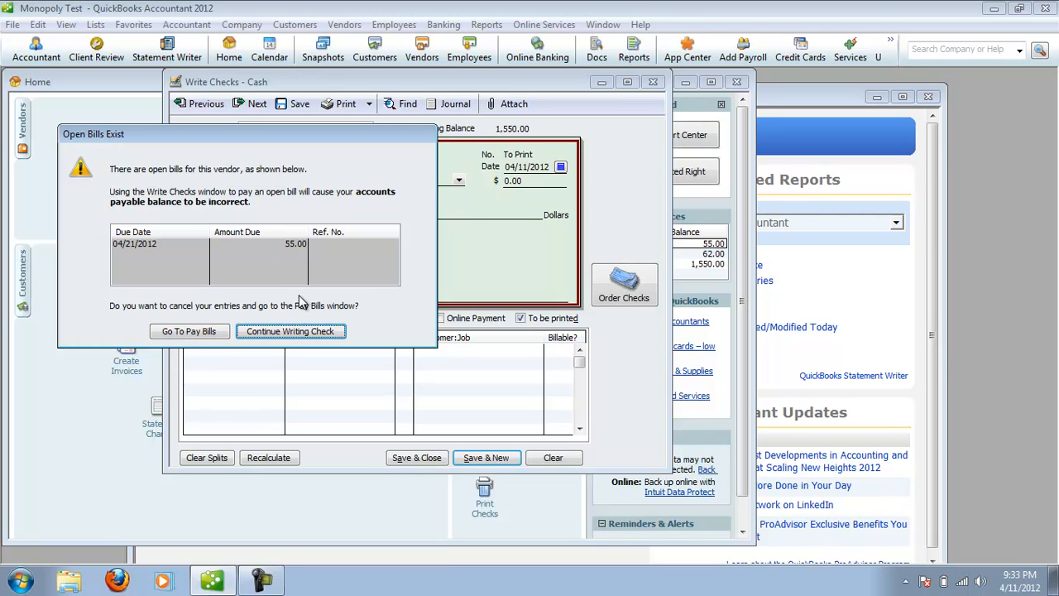
{"action": "left_click", "coordinate": [313, 332]}
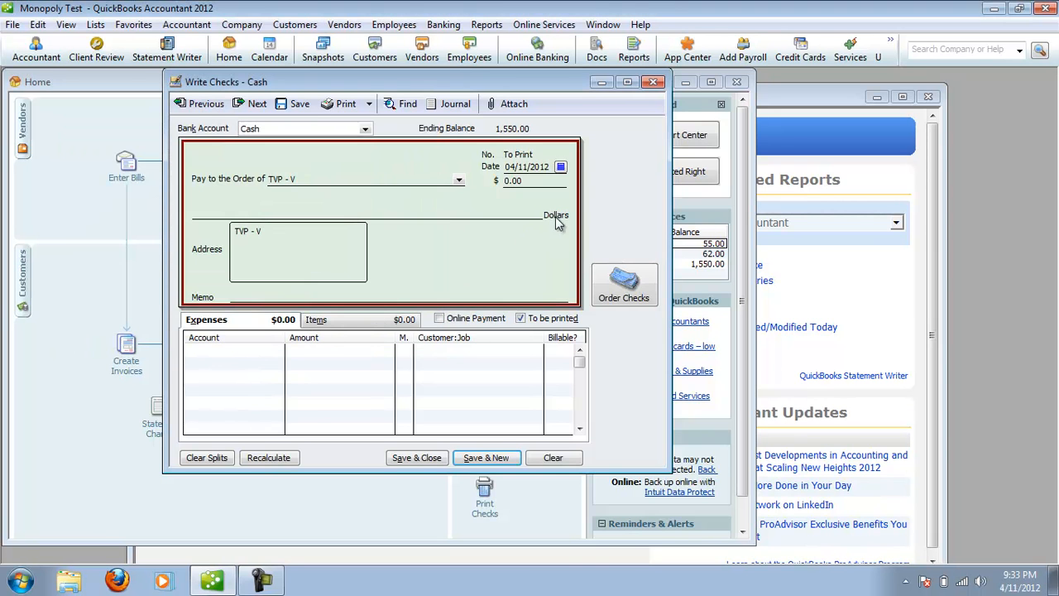
{"action": "left_click", "coordinate": [535, 183]}
{"action": "type", "text": "50"}
Enter the memo CC on the check and assign its expense line to the Miscellaneous Expense account.
{"action": "left_click", "coordinate": [365, 295]}
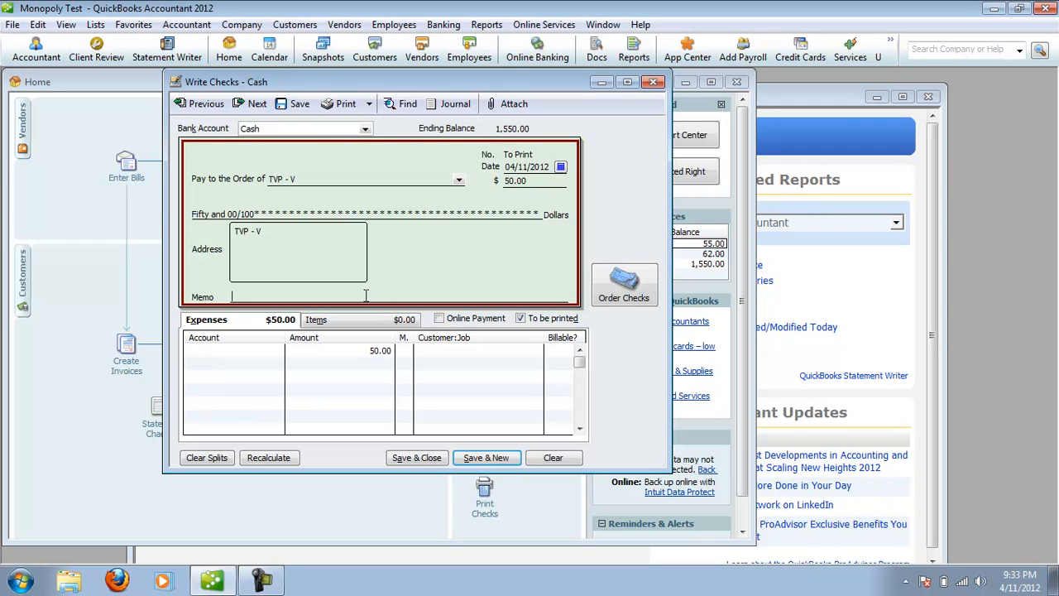
{"action": "type", "text": "Co"}
{"action": "key", "text": "BackSpace"}
{"action": "type", "text": "C"}
{"action": "left_click", "coordinate": [276, 352]}
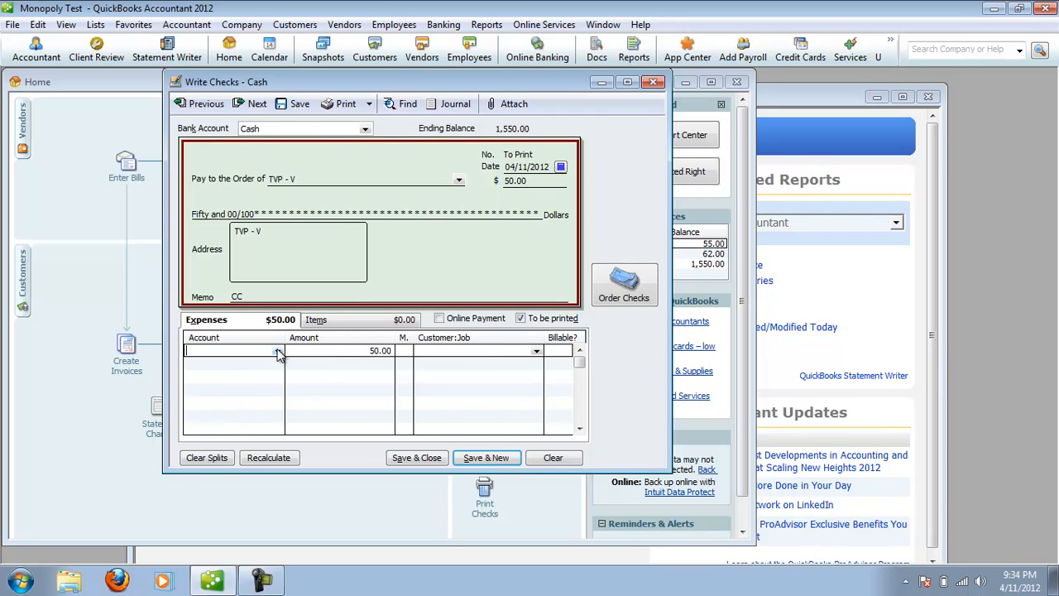
{"action": "left_click", "coordinate": [278, 352]}
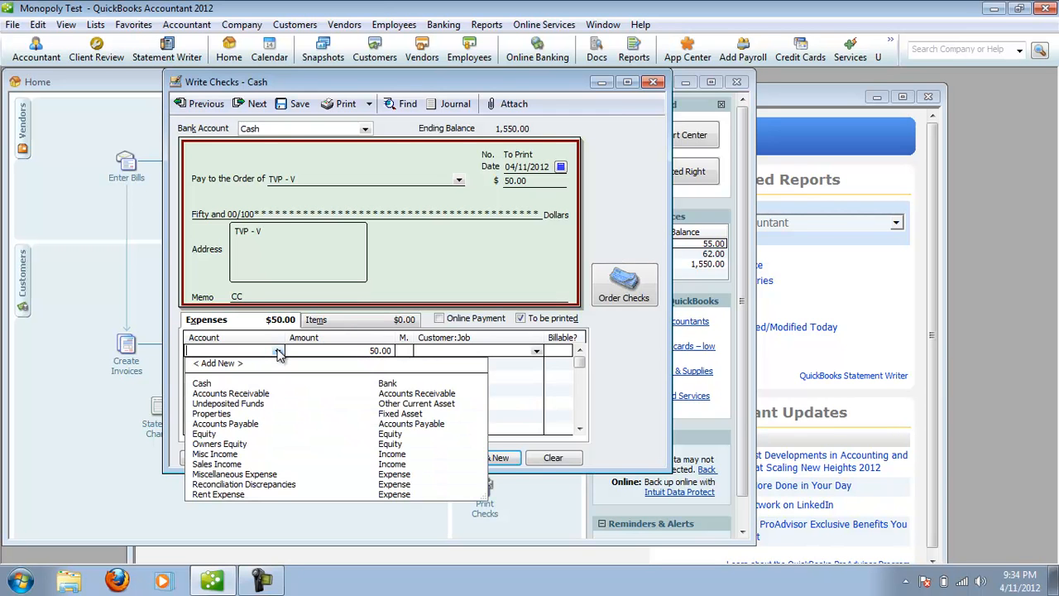
{"action": "left_click", "coordinate": [253, 475]}
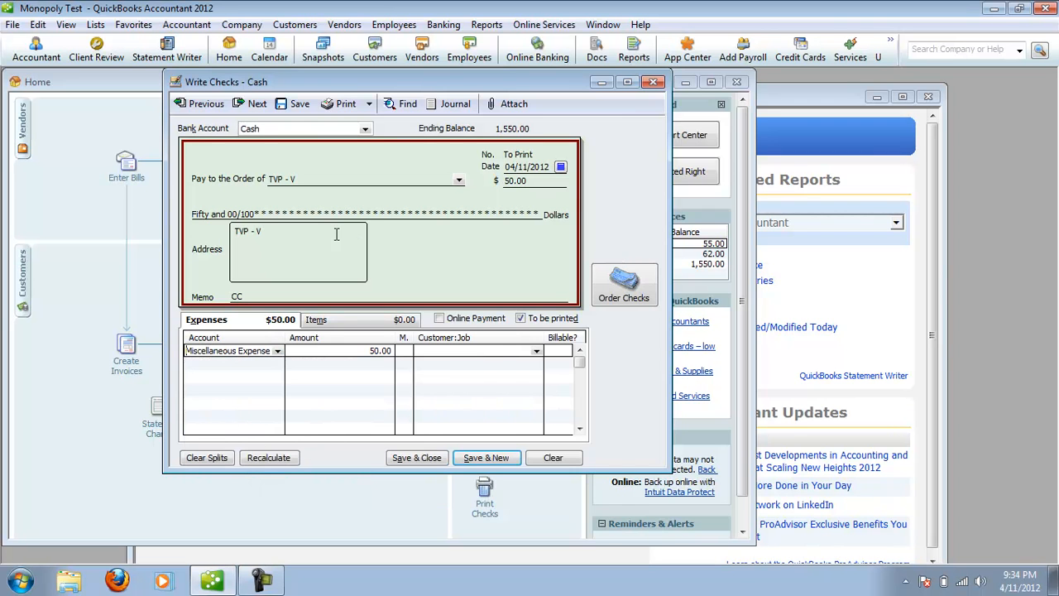
Change the check's payee to Bank and its amount to 75, then save and close the check.
{"action": "left_click", "coordinate": [459, 180]}
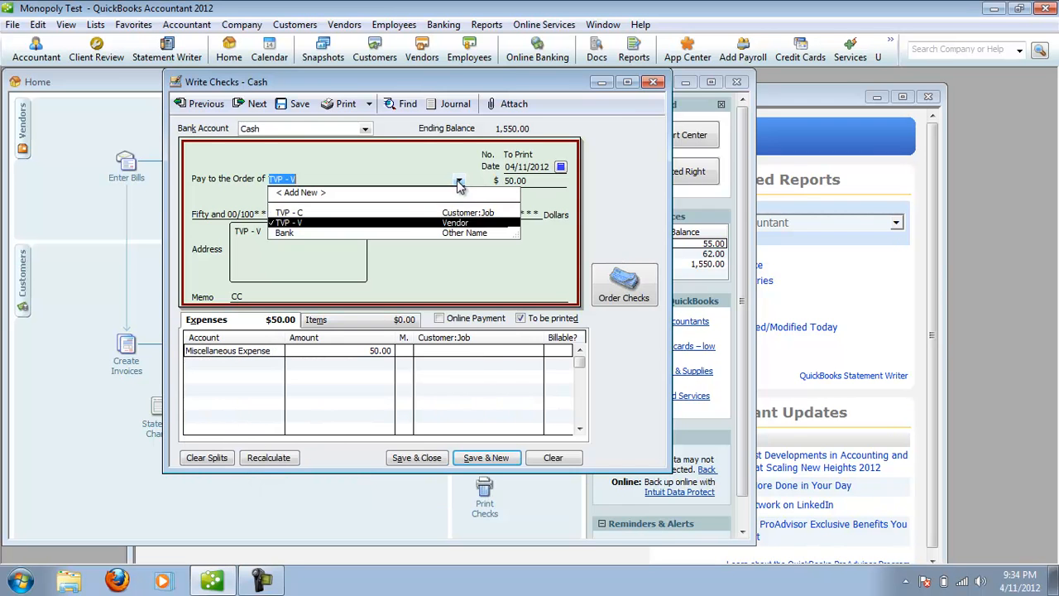
{"action": "left_click", "coordinate": [396, 234]}
{"action": "key", "text": "Tab"}
{"action": "type", "text": "75"}
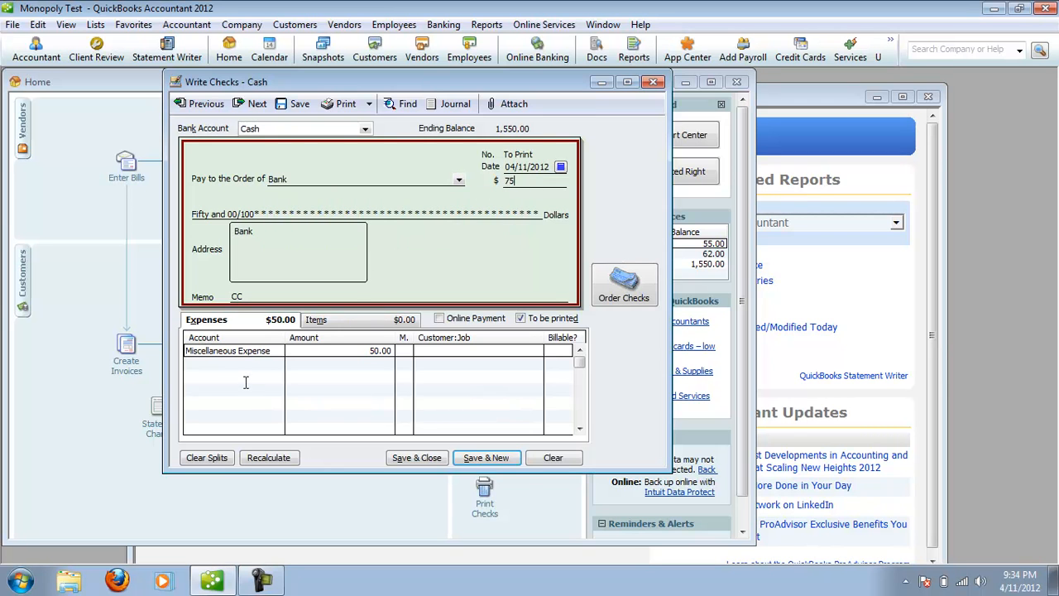
{"action": "left_click", "coordinate": [268, 352]}
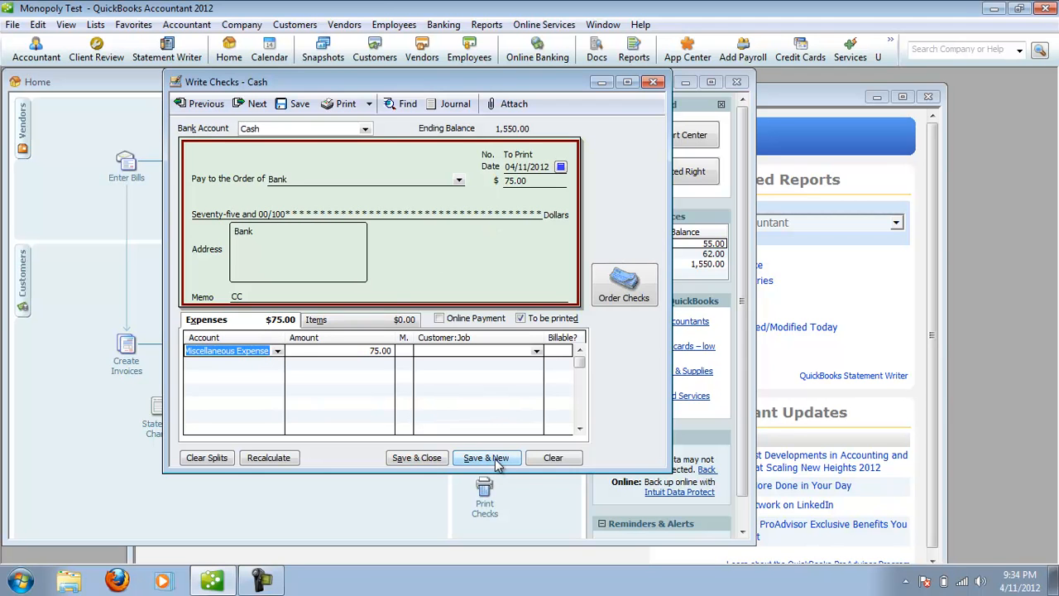
{"action": "left_click", "coordinate": [423, 460]}
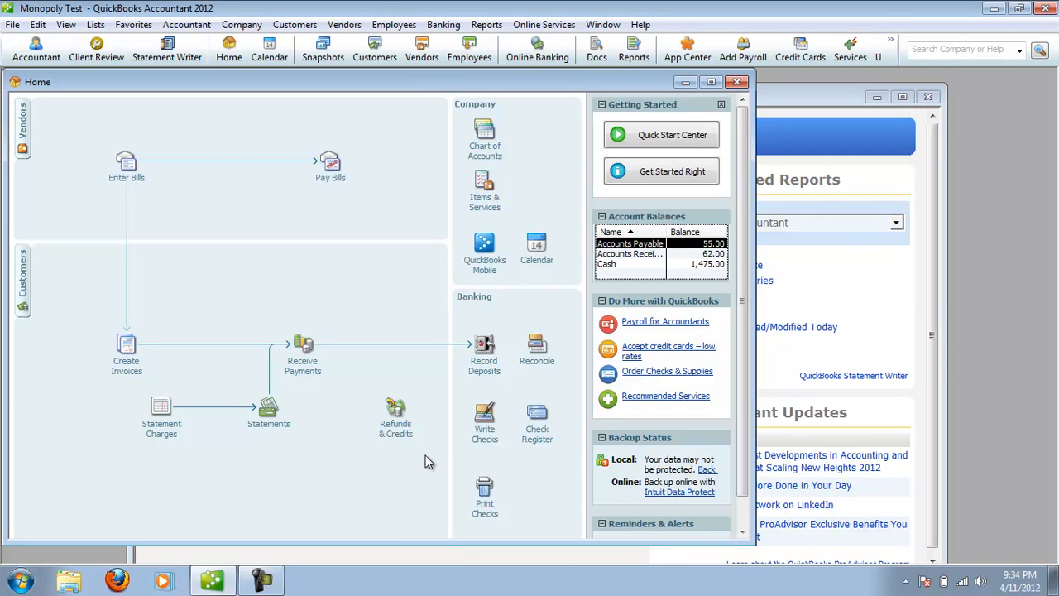
Start another check from the Cash account payable to customer TVP - C for 50.
{"action": "left_click", "coordinate": [489, 441]}
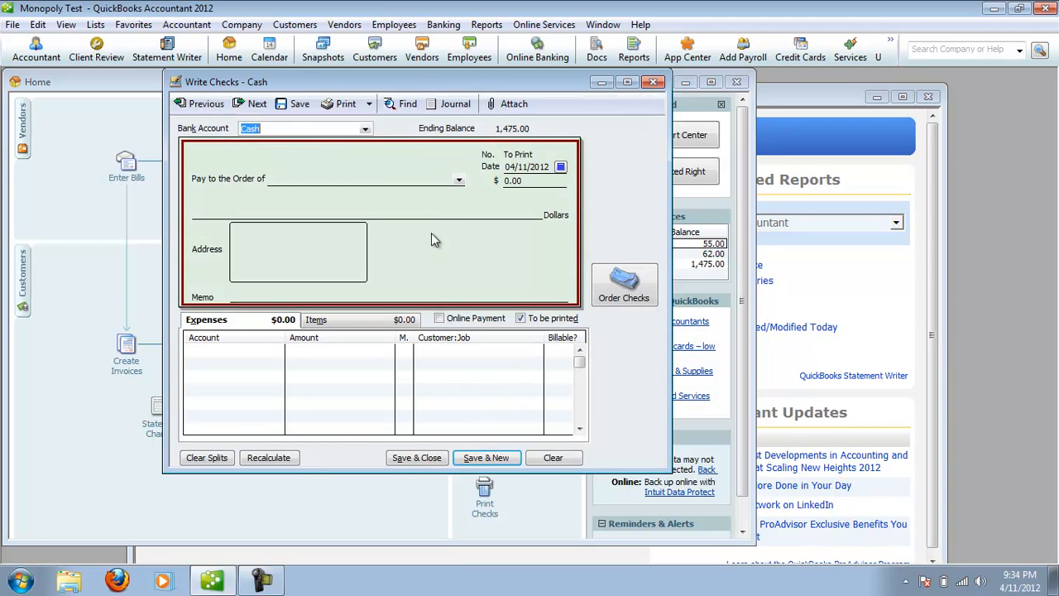
{"action": "left_click", "coordinate": [459, 180]}
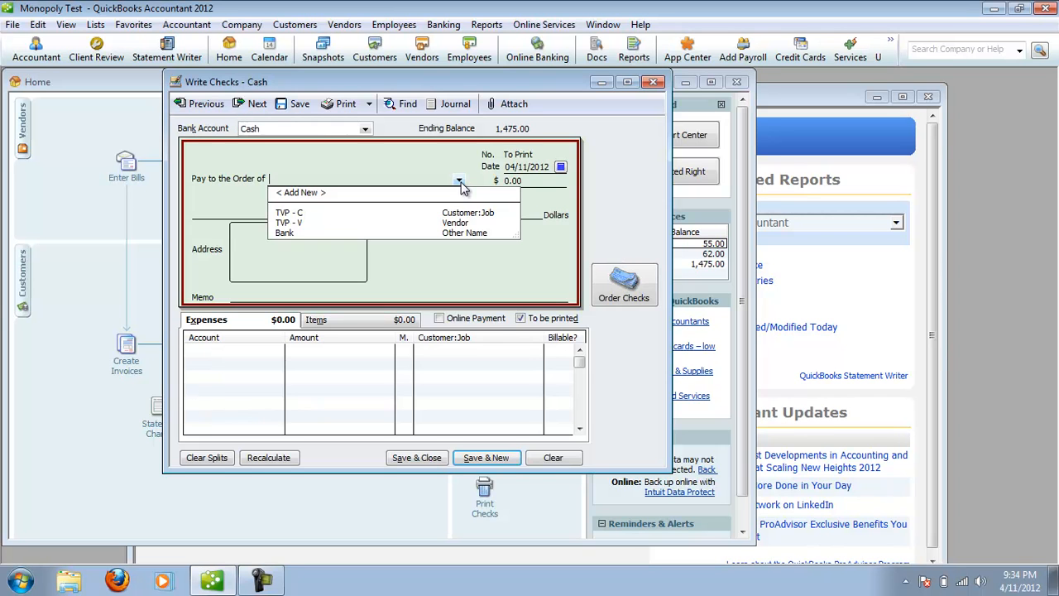
{"action": "left_click", "coordinate": [362, 213]}
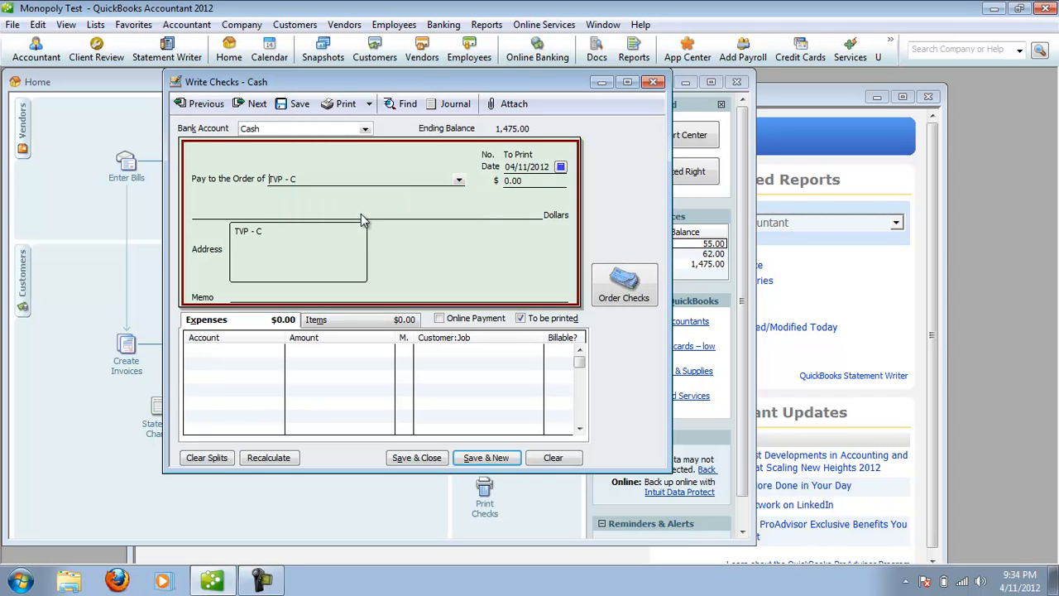
{"action": "left_click", "coordinate": [527, 181]}
{"action": "type", "text": "50"}
Assign the check's first expense line to the Properties account with an amount of 300.
{"action": "left_click", "coordinate": [267, 354]}
{"action": "left_click", "coordinate": [278, 352]}
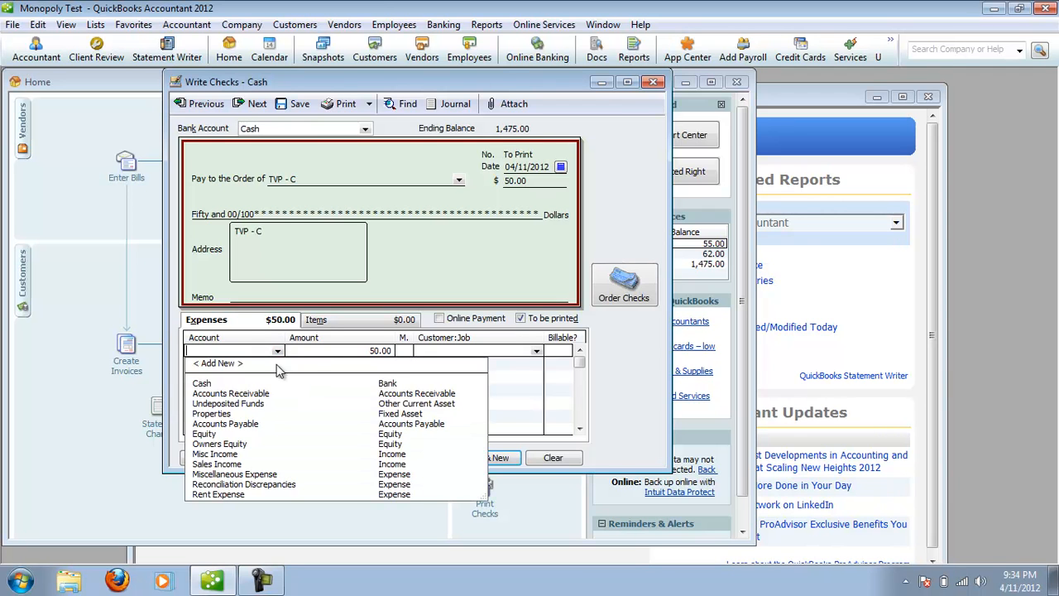
{"action": "left_click", "coordinate": [249, 414]}
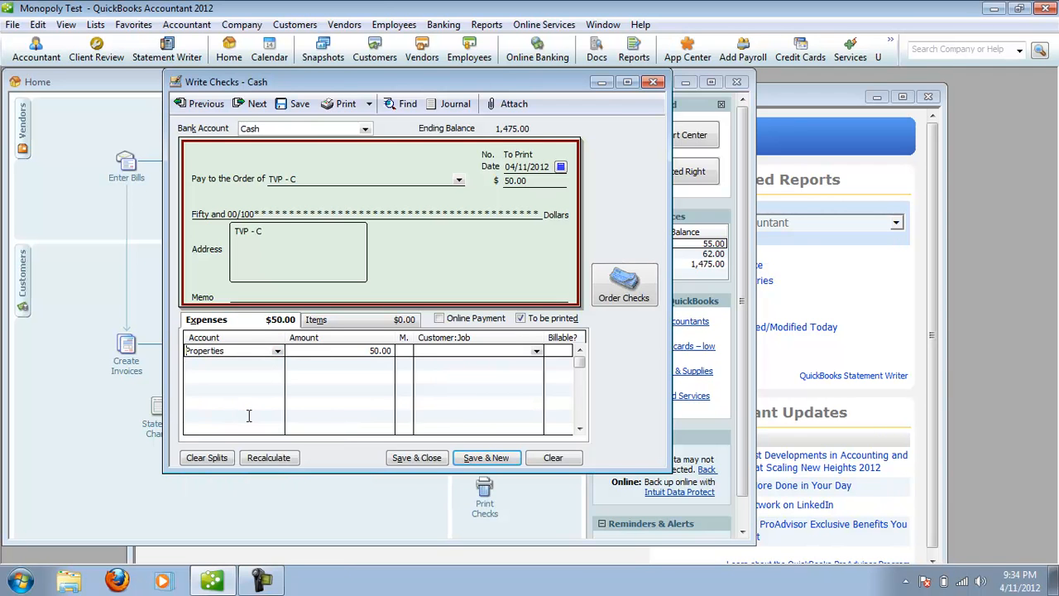
{"action": "left_click_drag", "start_coordinate": [362, 356], "coordinate": [392, 354]}
{"action": "type", "text": "300"}
Add a second expense line to the Properties account with an amount of -275.
{"action": "left_click", "coordinate": [263, 364]}
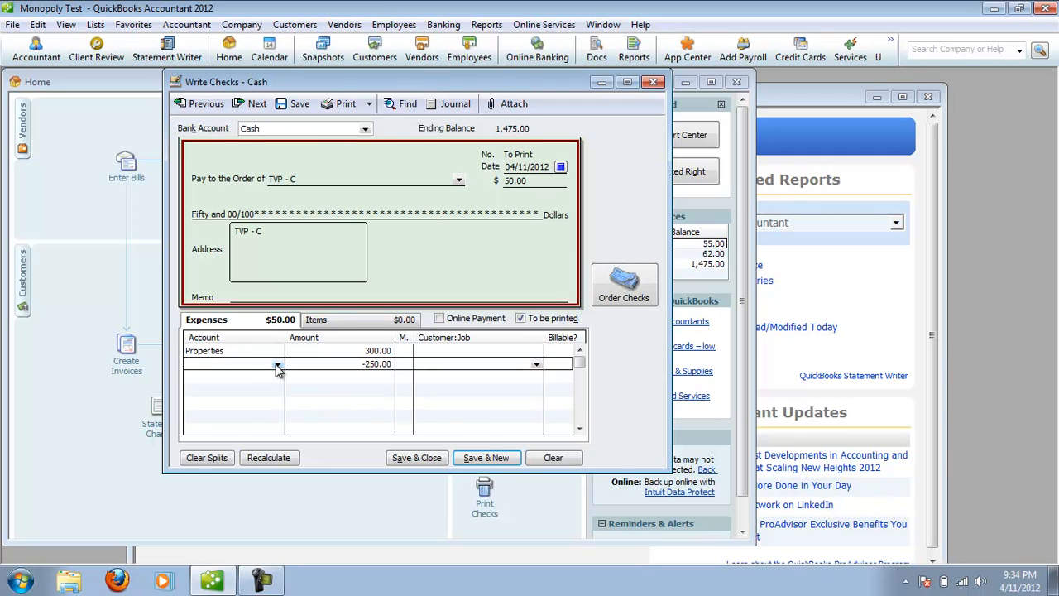
{"action": "left_click", "coordinate": [278, 365]}
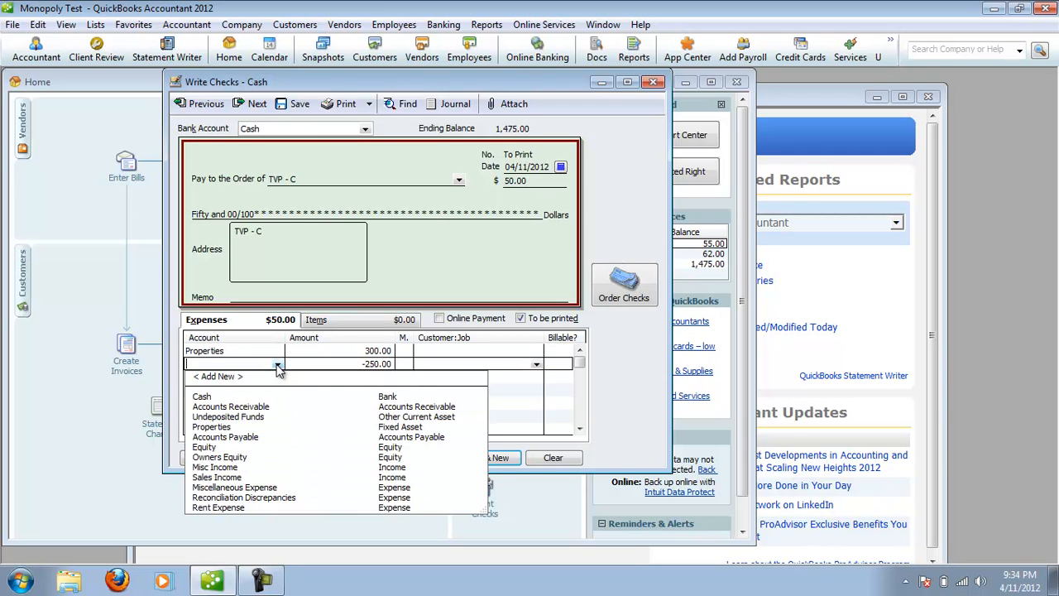
{"action": "left_click", "coordinate": [251, 427]}
{"action": "left_click_drag", "start_coordinate": [356, 364], "coordinate": [406, 368]}
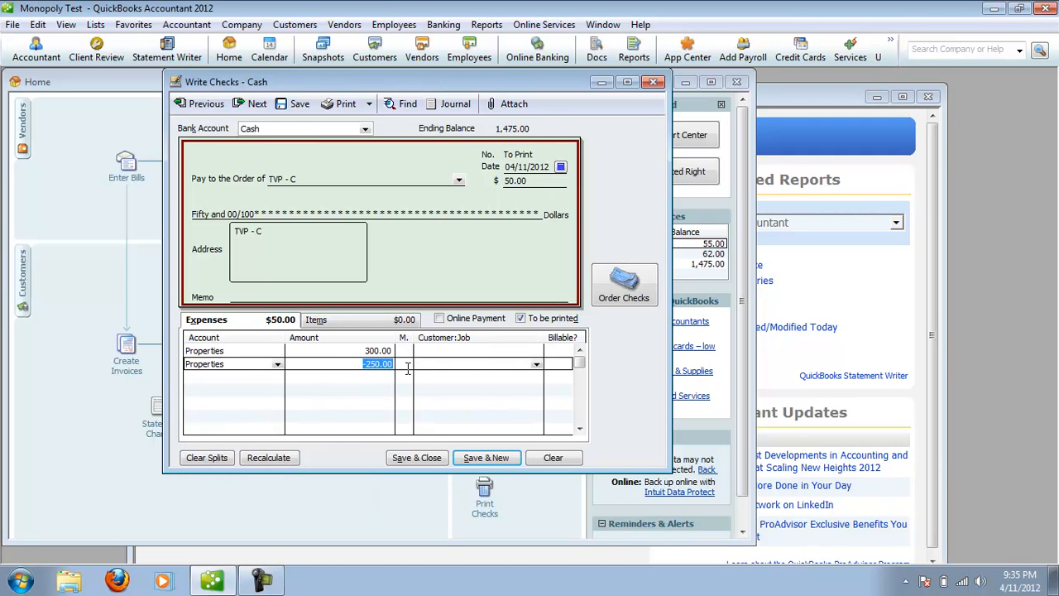
{"action": "type", "text": "-"}
{"action": "key", "text": "BackSpace"}
{"action": "type", "text": "75"}
Assign the remaining 25 on the check's third expense line to the Miscellaneous Expense account.
{"action": "left_click", "coordinate": [352, 375]}
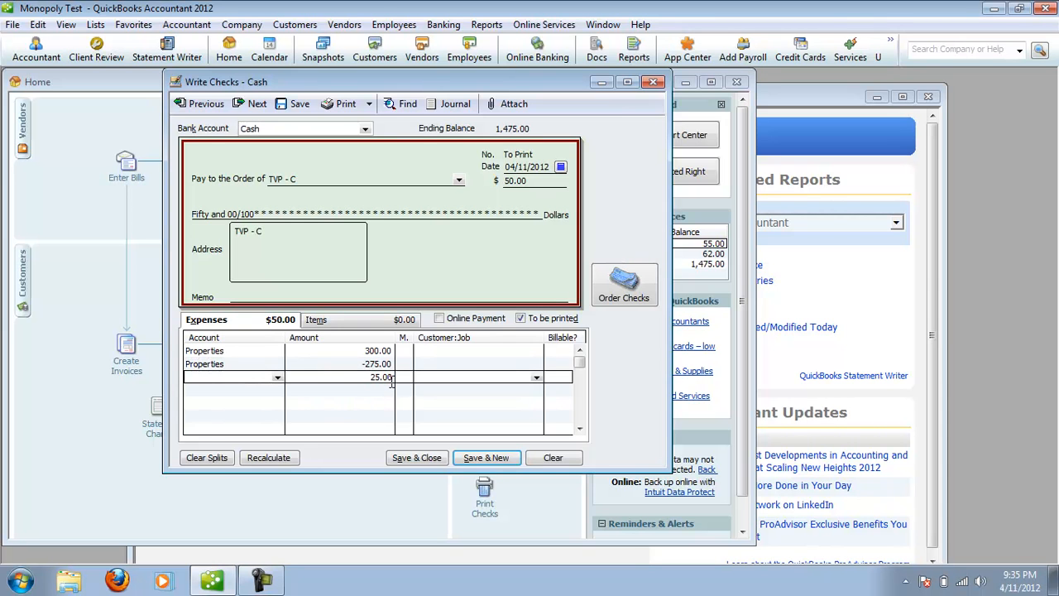
{"action": "left_click", "coordinate": [278, 379]}
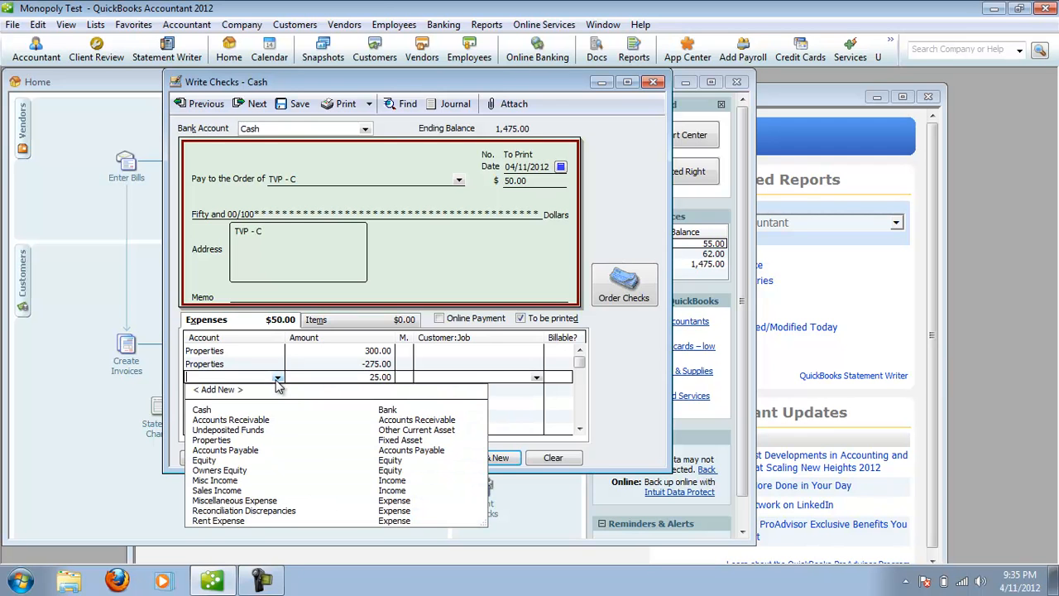
{"action": "left_click", "coordinate": [259, 501]}
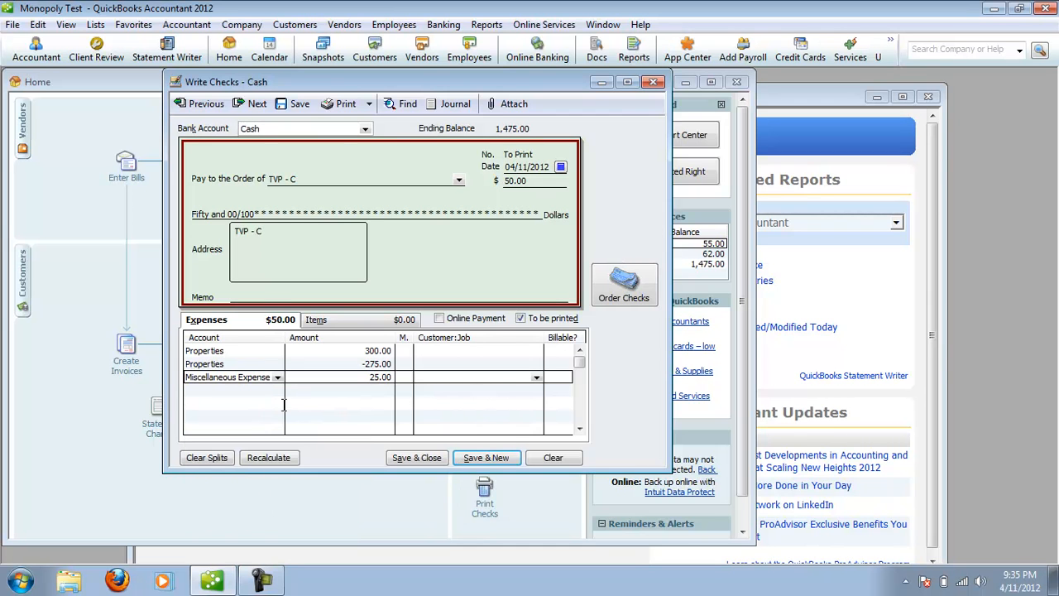
Enter the memo Trade expense on the check, save it and close the check window.
{"action": "left_click", "coordinate": [263, 296]}
{"action": "type", "text": "Trade expe"}
{"action": "key", "text": "BackSpace"}
{"action": "type", "text": "nse"}
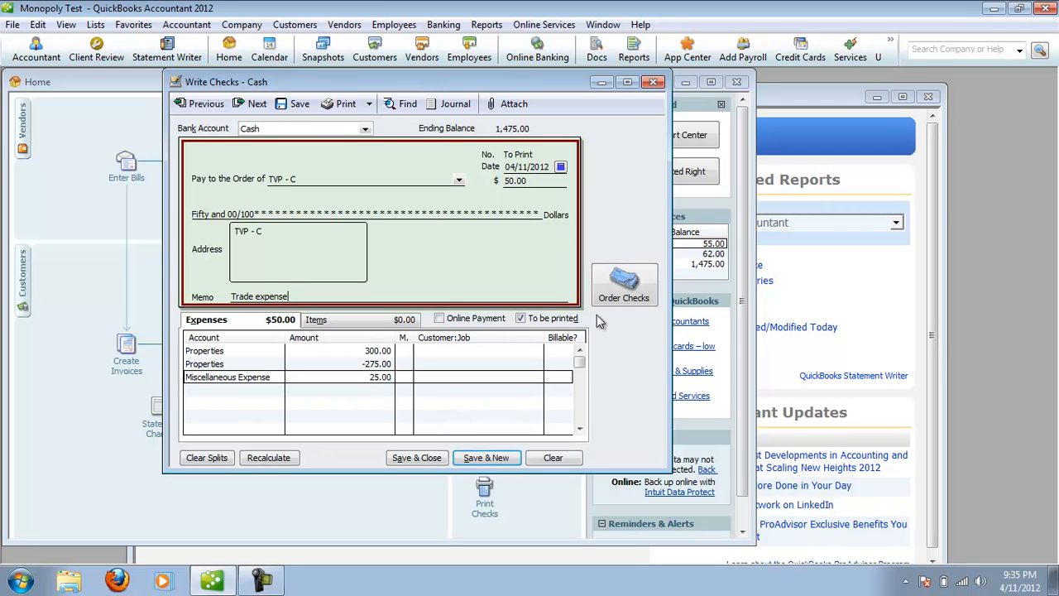
{"action": "left_click", "coordinate": [468, 460]}
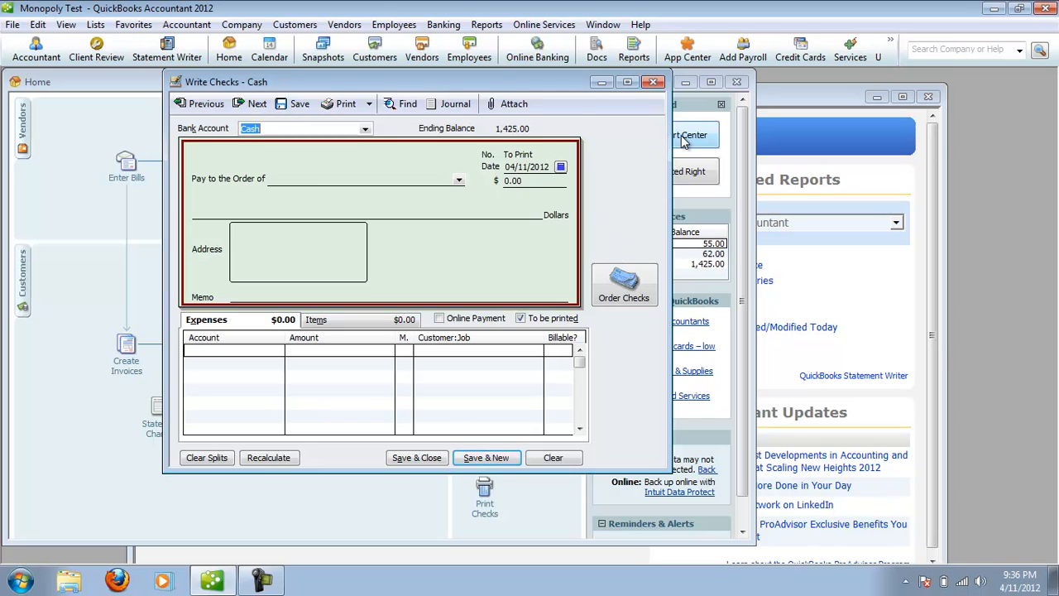
{"action": "left_click", "coordinate": [654, 82]}
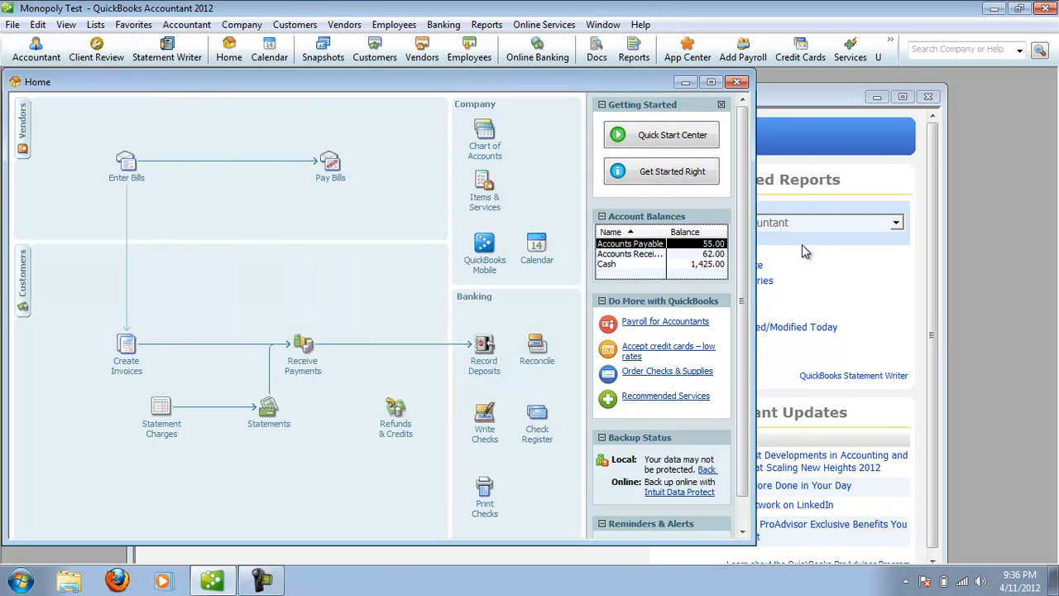
Review the memorized Balance Sheet for the effect of the two checks, then close it and return to the Home page.
{"action": "left_click", "coordinate": [824, 310]}
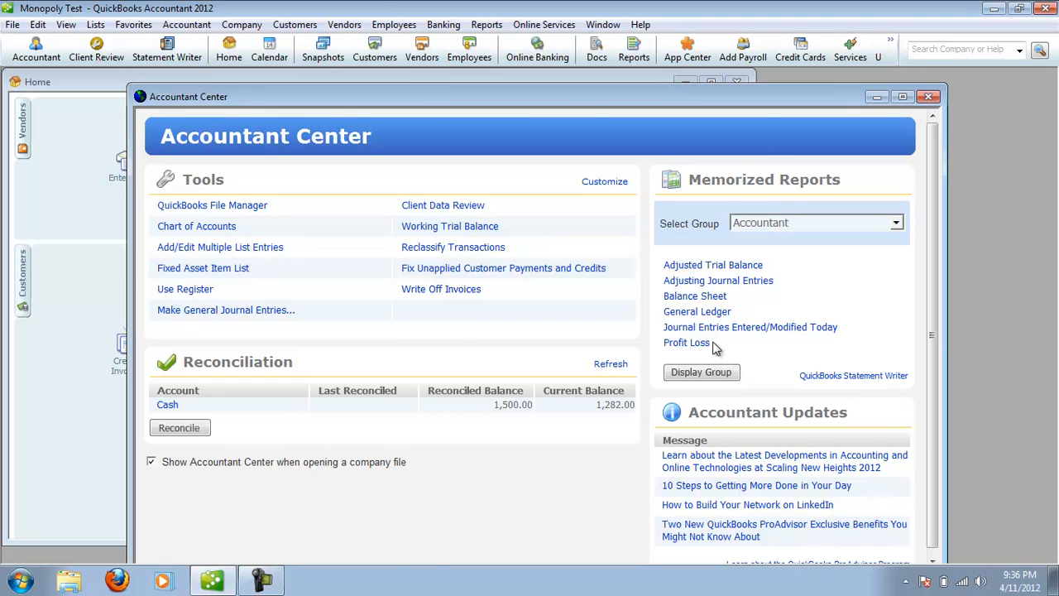
{"action": "left_click", "coordinate": [705, 298]}
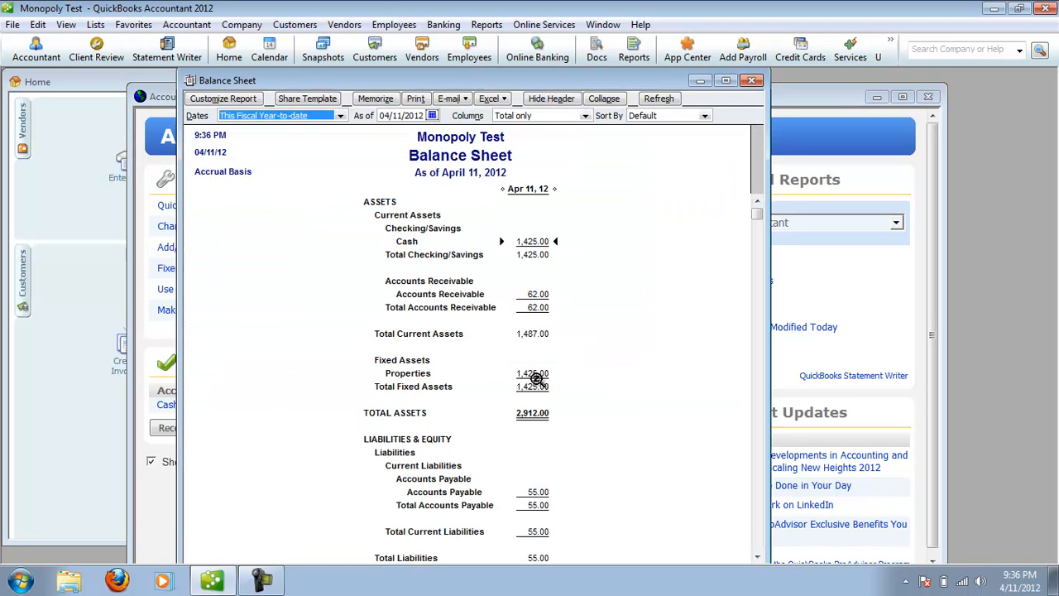
{"action": "left_click", "coordinate": [751, 81]}
{"action": "left_click", "coordinate": [377, 81]}
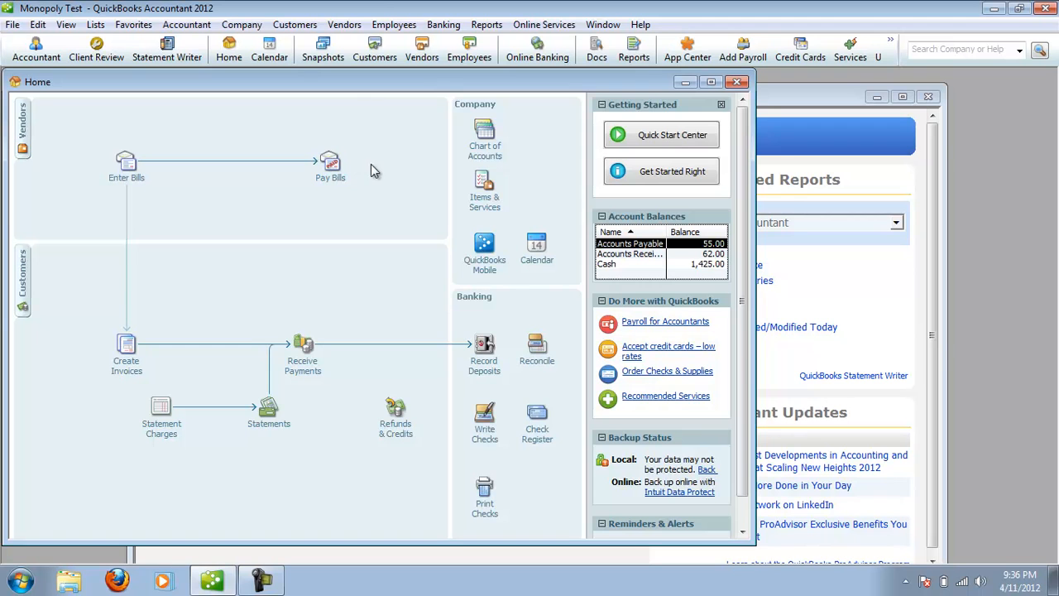
Pay the open 55 bill from vendor TVP - V in full by check from the Cash account.
{"action": "left_click", "coordinate": [329, 172]}
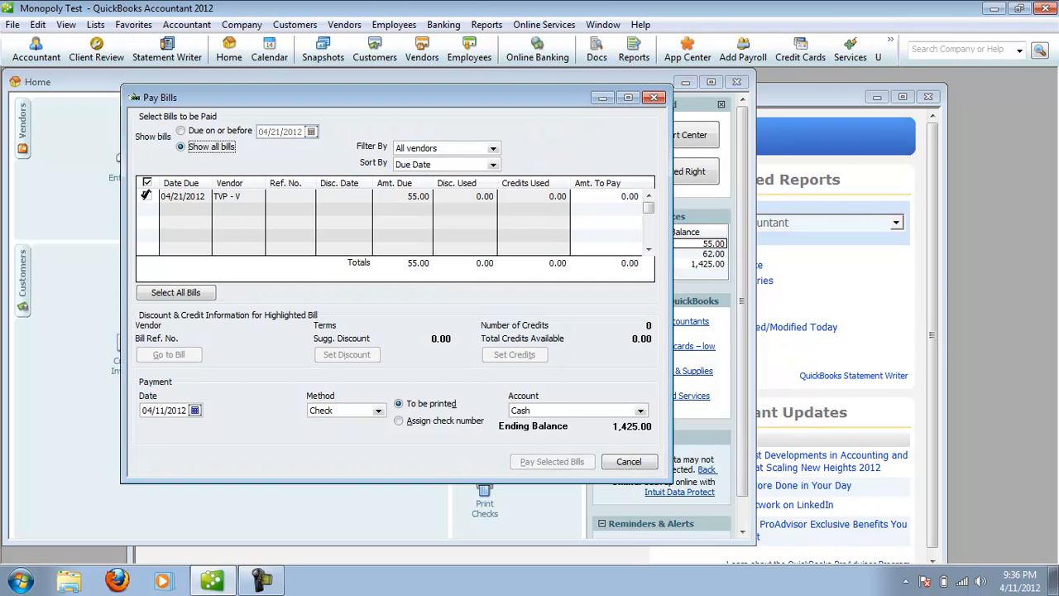
{"action": "left_click", "coordinate": [147, 196]}
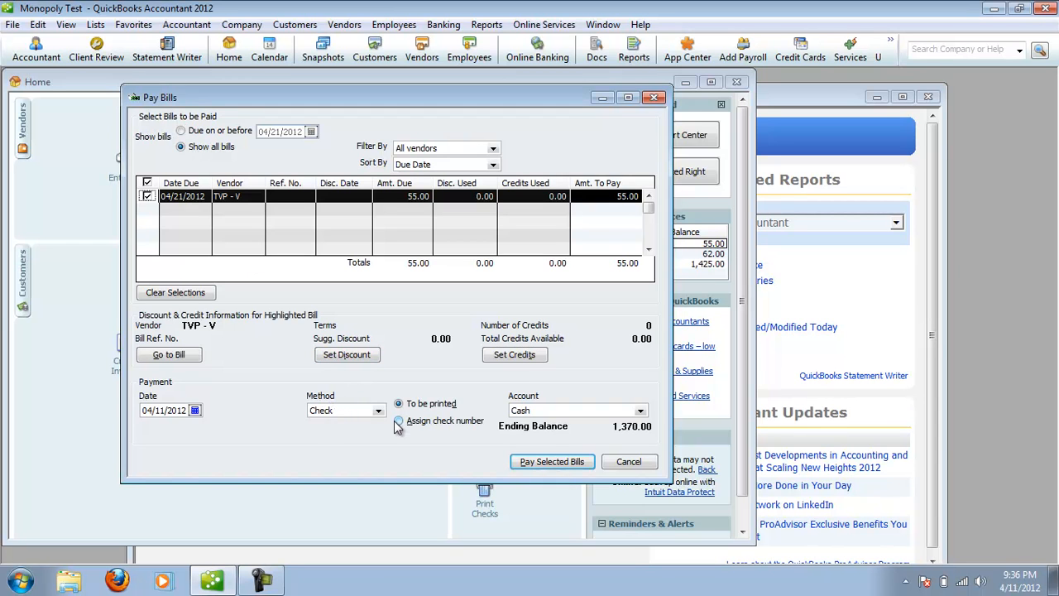
{"action": "left_click", "coordinate": [552, 462]}
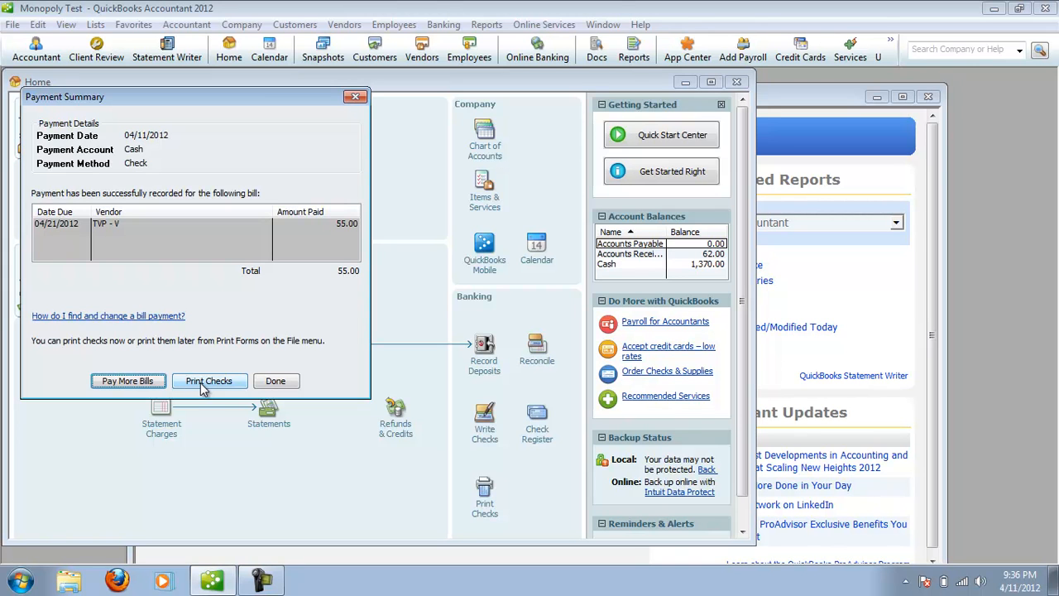
{"action": "left_click", "coordinate": [289, 382]}
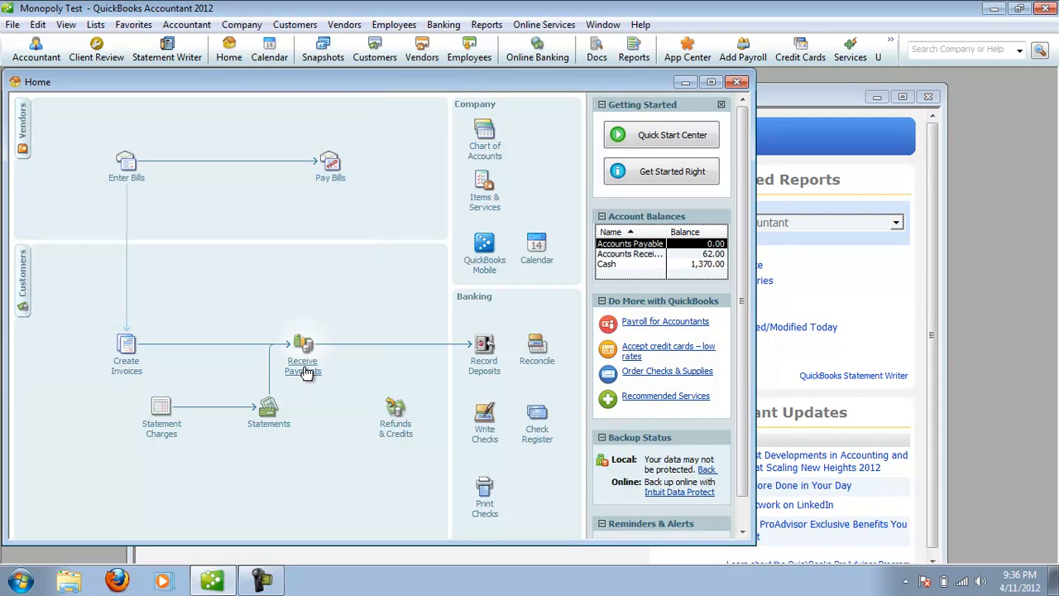
Receive customer TVP - C's full payment of 62 for invoice 2, keeping automatic payment calculation, and save it.
{"action": "left_click", "coordinate": [304, 368]}
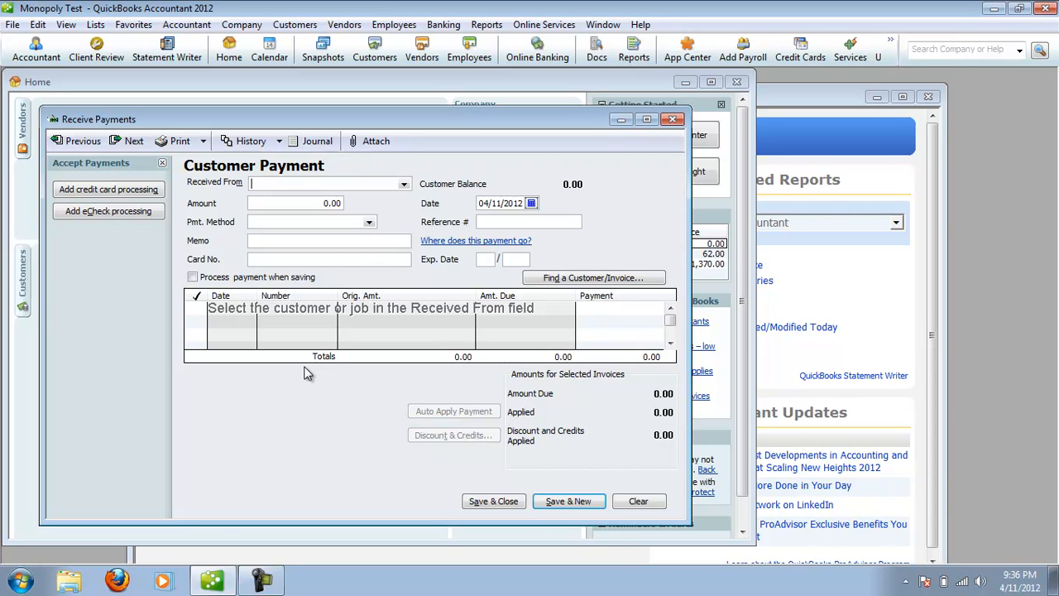
{"action": "left_click", "coordinate": [403, 184]}
{"action": "left_click", "coordinate": [391, 207]}
{"action": "left_click", "coordinate": [404, 184]}
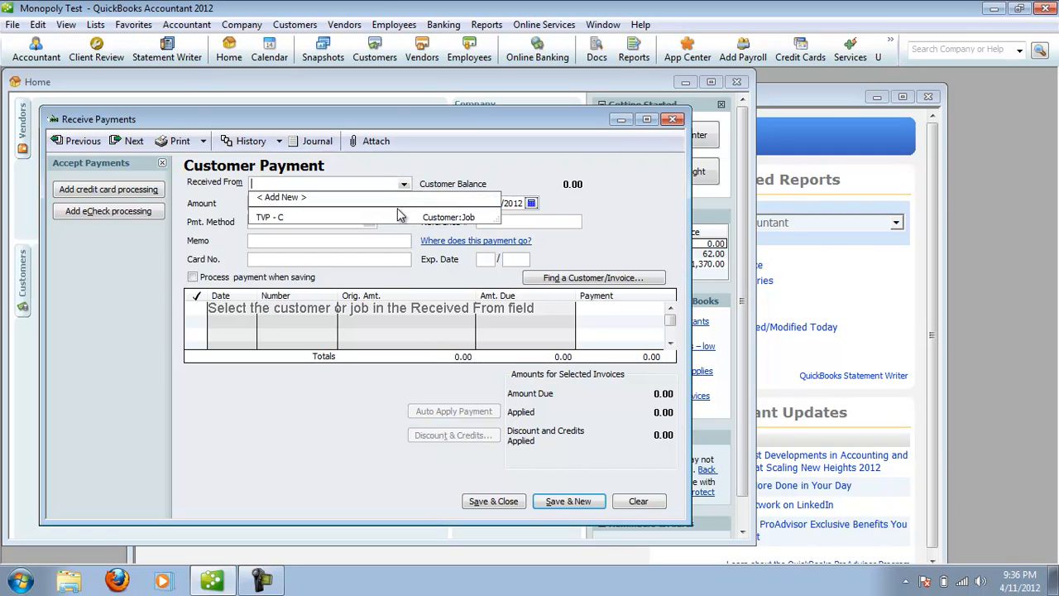
{"action": "left_click", "coordinate": [397, 218]}
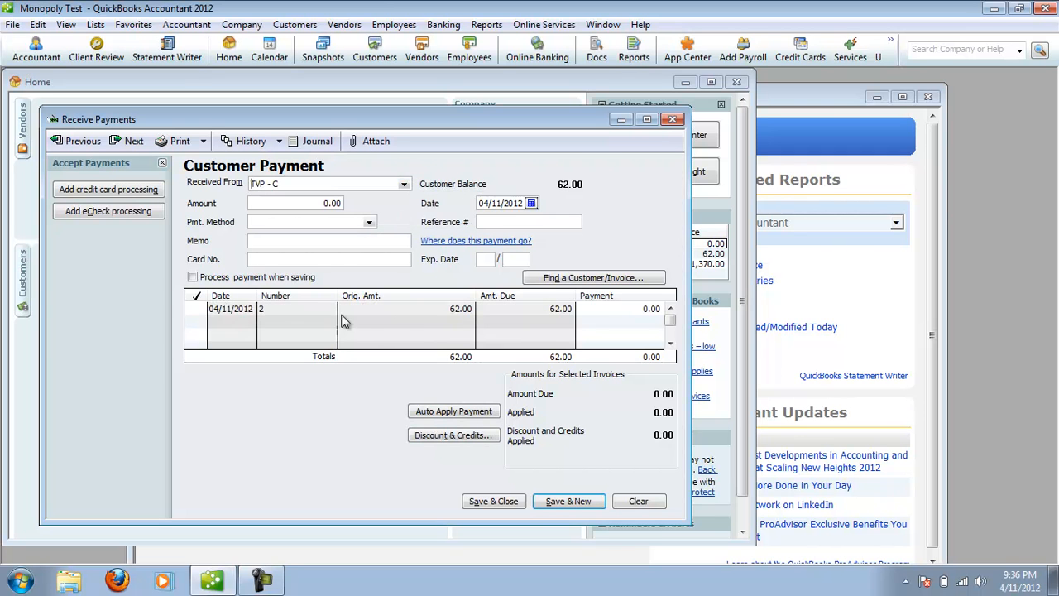
{"action": "left_click", "coordinate": [197, 314]}
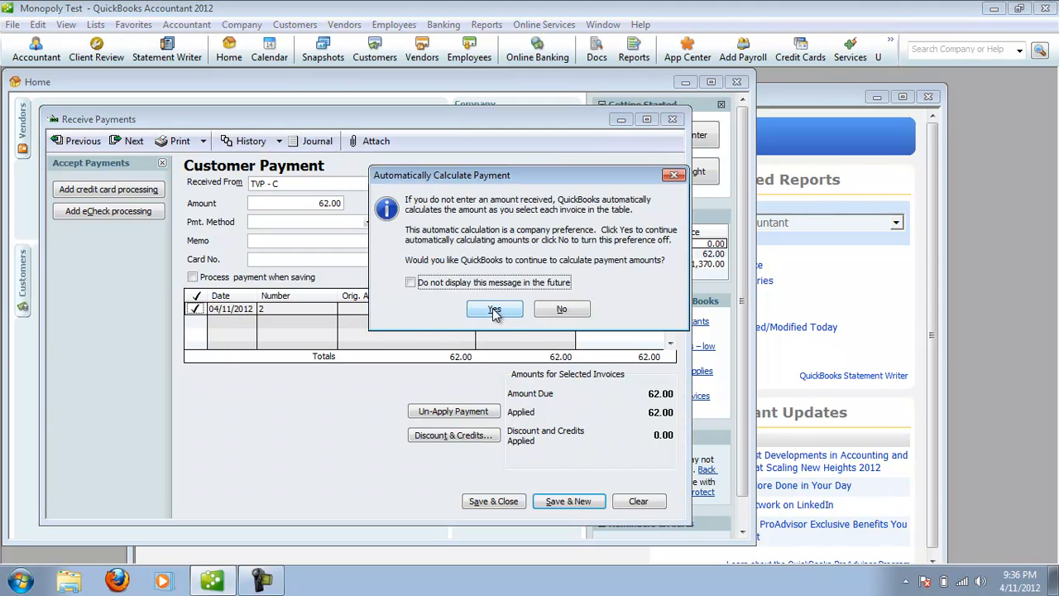
{"action": "left_click", "coordinate": [494, 310]}
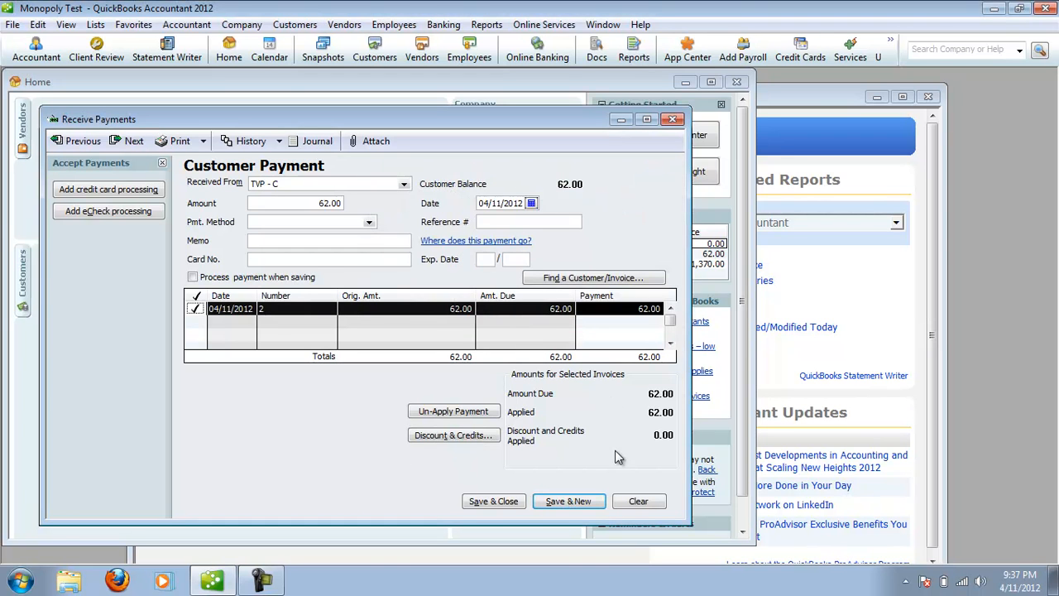
{"action": "left_click", "coordinate": [495, 501]}
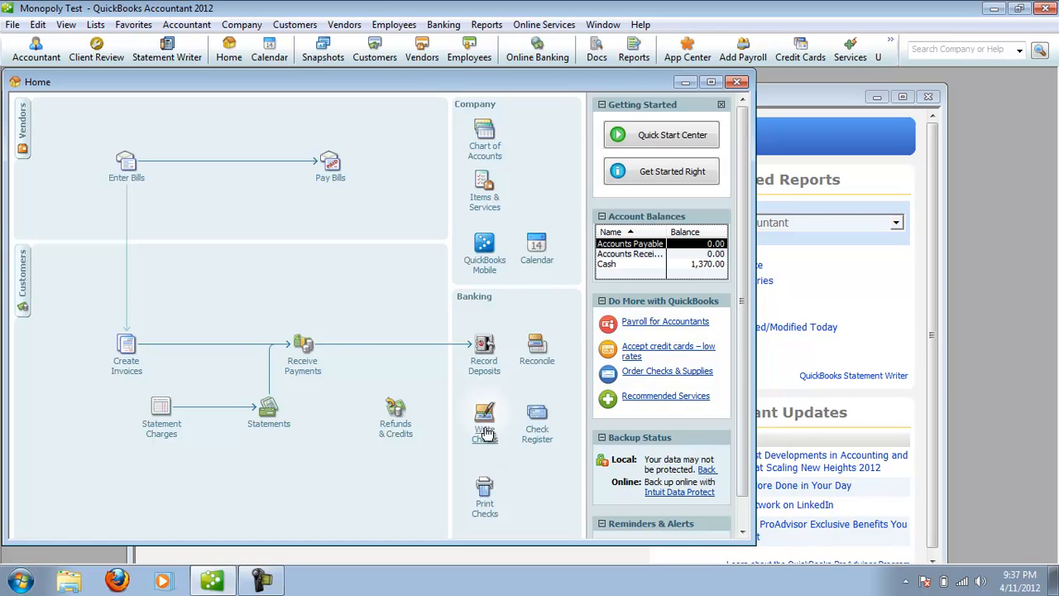
Review the memorized Balance Sheet for the effect of the received payment, then return to the Home page.
{"action": "left_click", "coordinate": [858, 267]}
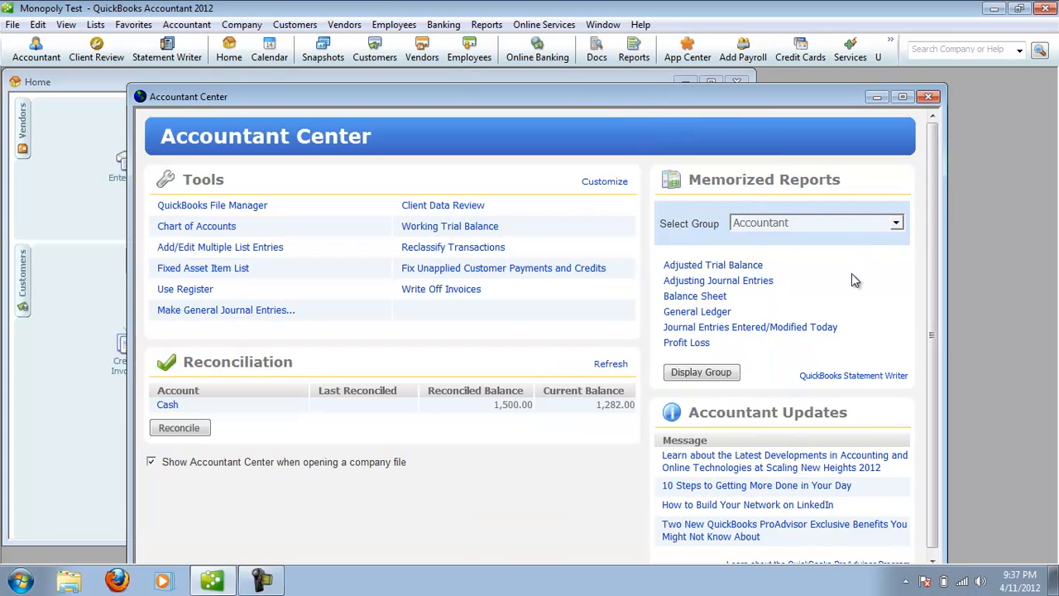
{"action": "left_click", "coordinate": [694, 296]}
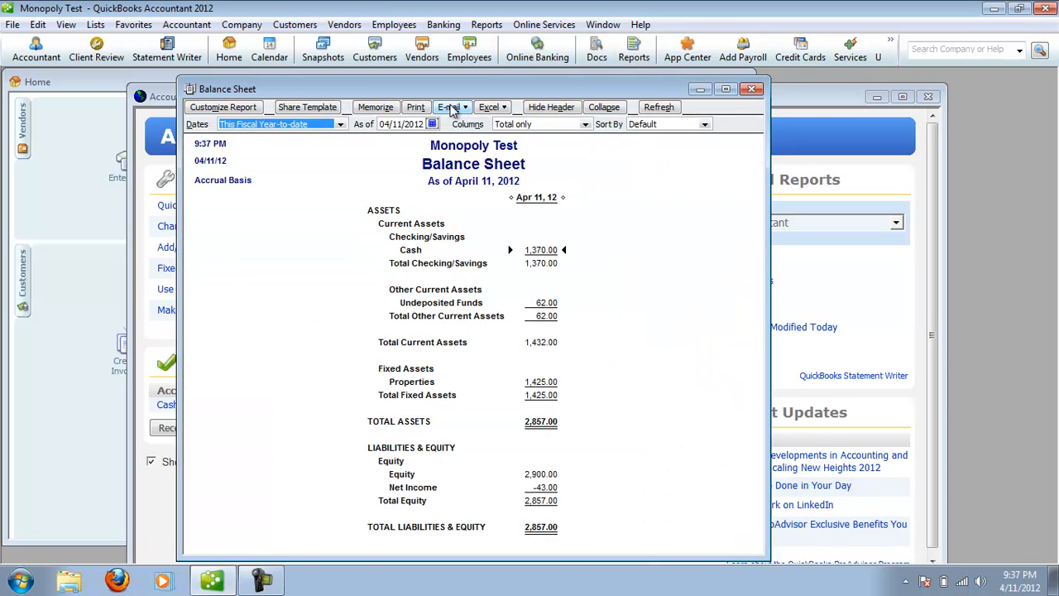
{"action": "left_click", "coordinate": [114, 87]}
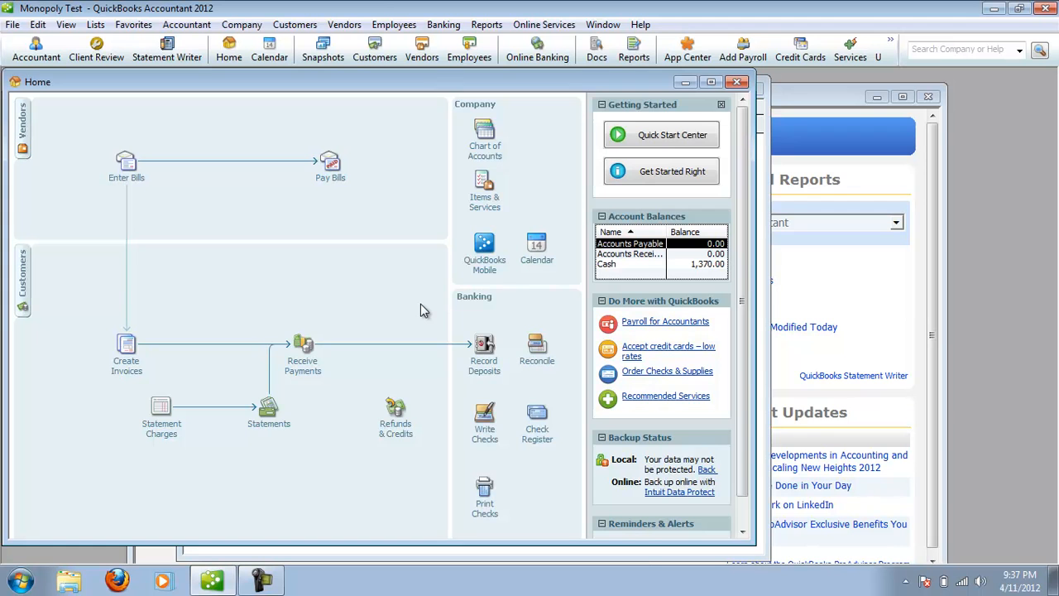
Deposit the 62 payment from TVP - C out of Undeposited Funds into the Cash account and save the deposit.
{"action": "left_click", "coordinate": [486, 370]}
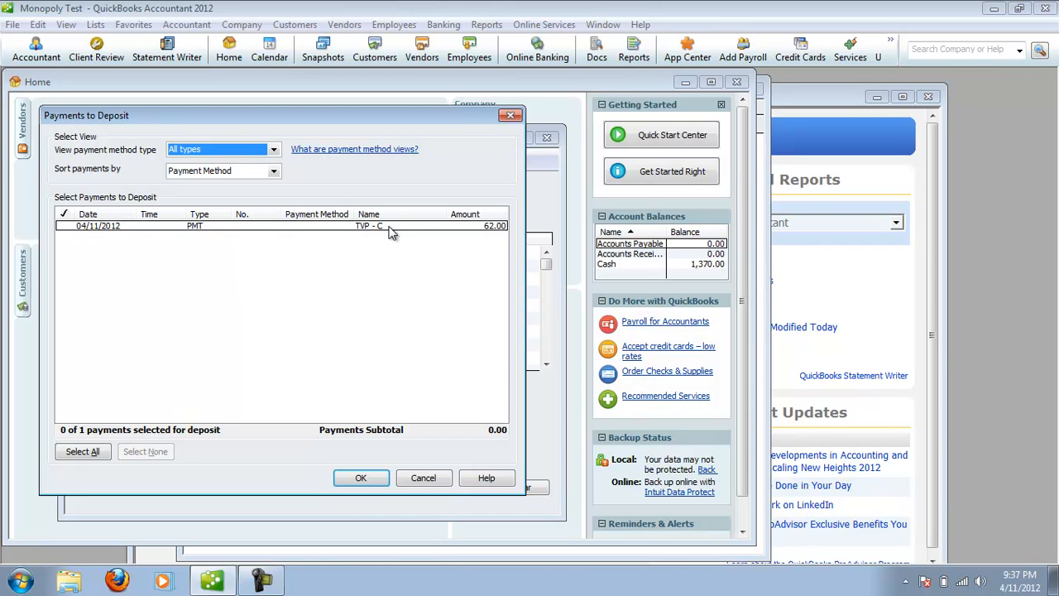
{"action": "left_click", "coordinate": [66, 226]}
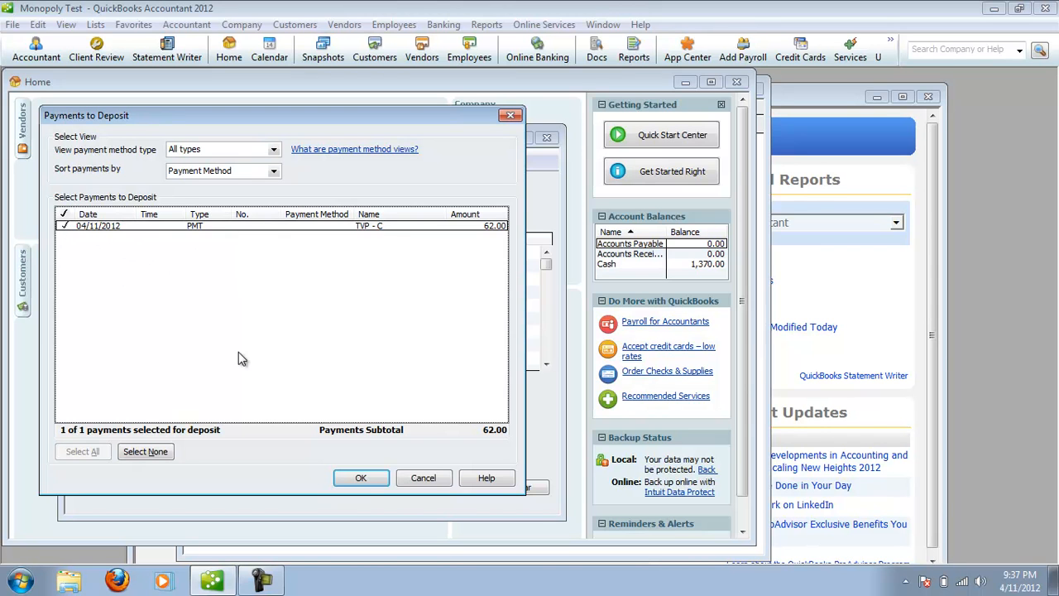
{"action": "left_click", "coordinate": [360, 479]}
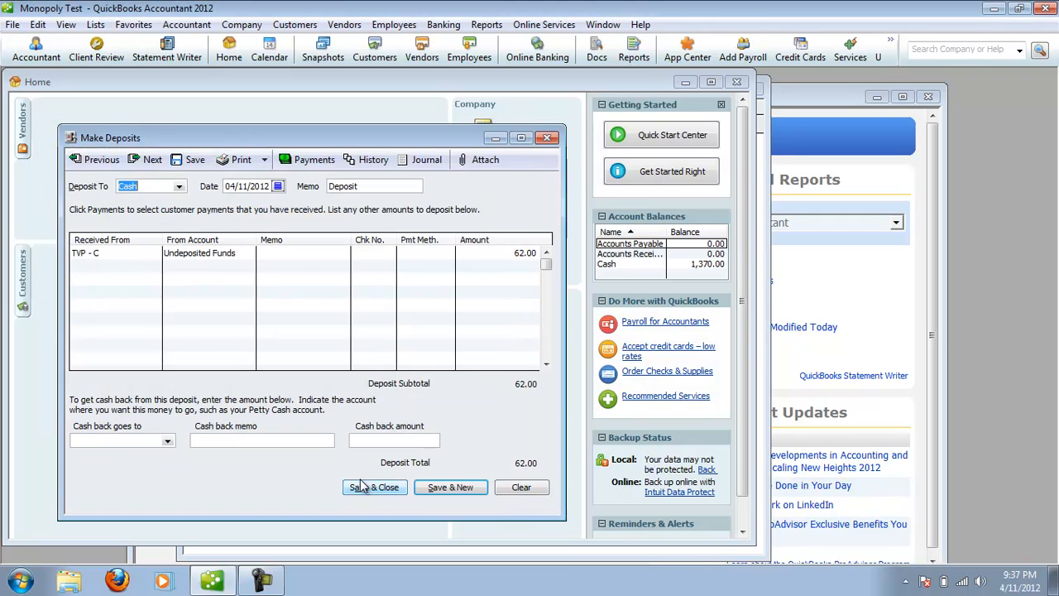
{"action": "left_click", "coordinate": [378, 489]}
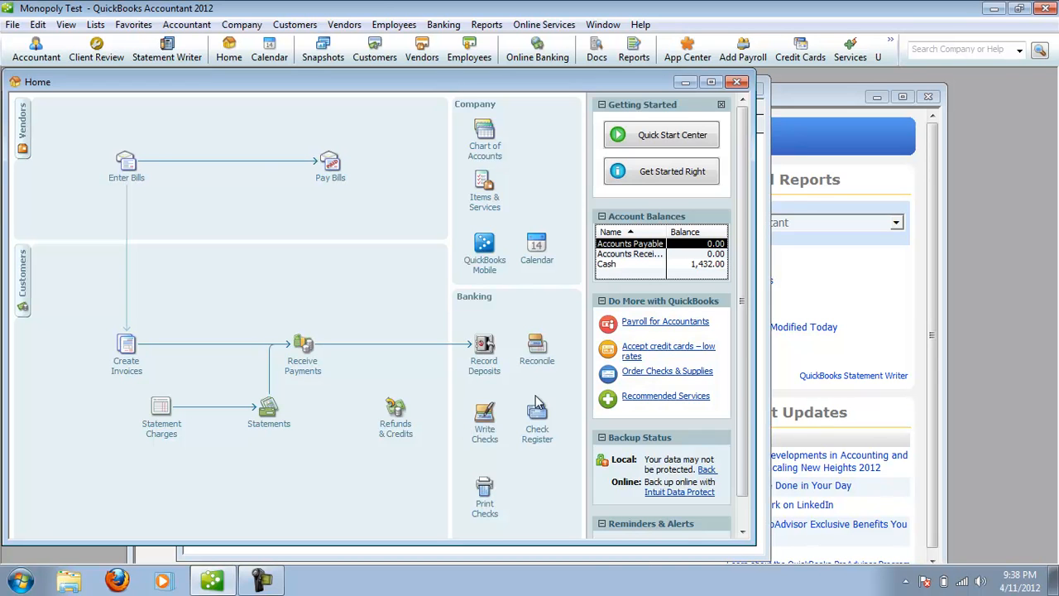
Begin reconciling the Cash account with an ending balance of 1408.
{"action": "left_click", "coordinate": [544, 362]}
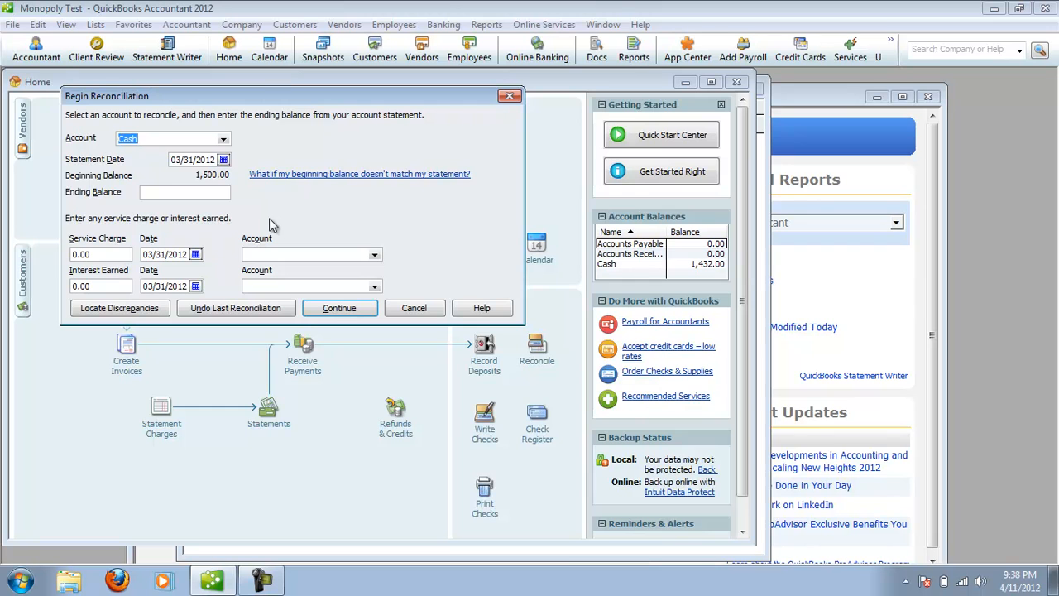
{"action": "left_click", "coordinate": [220, 193]}
{"action": "type", "text": "1408"}
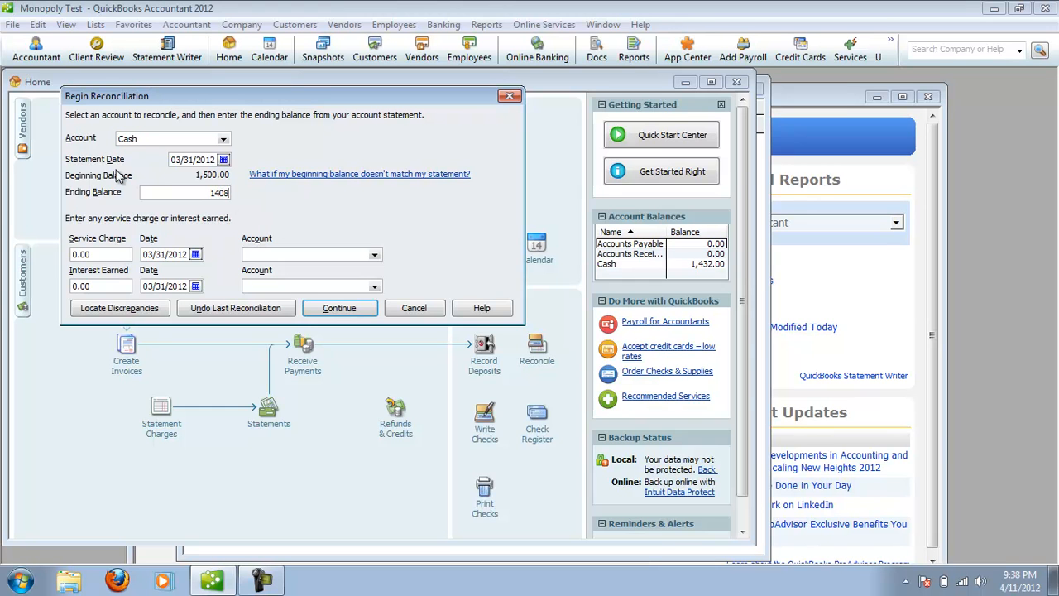
{"action": "left_click", "coordinate": [340, 310]}
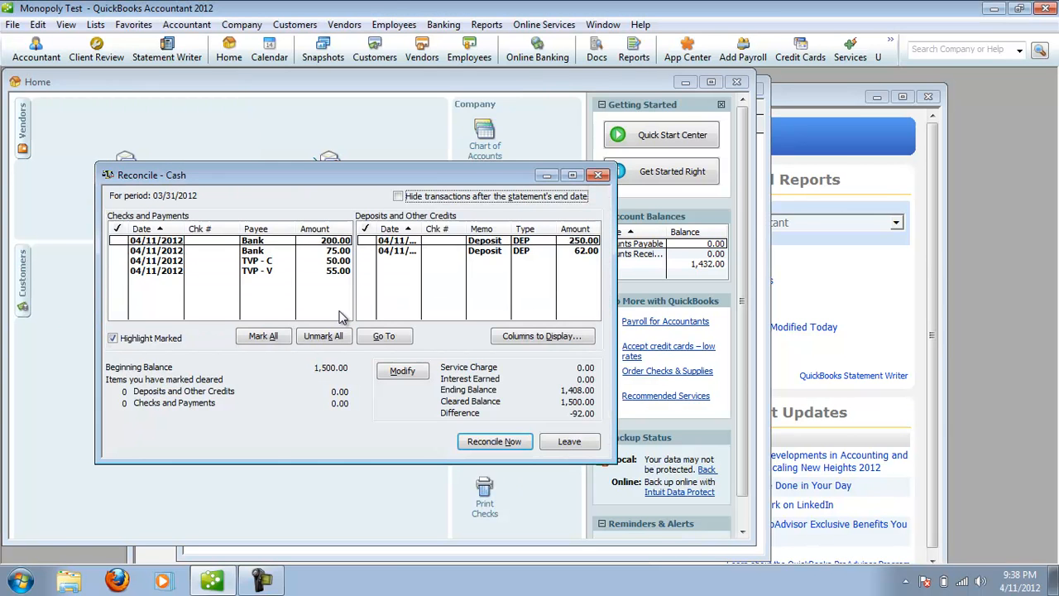
Mark all listed checks, payments and deposits as cleared and finish the Cash reconciliation by entering an adjustment for the discrepancy.
{"action": "left_click", "coordinate": [122, 242]}
{"action": "left_click", "coordinate": [124, 251]}
{"action": "left_click", "coordinate": [125, 260]}
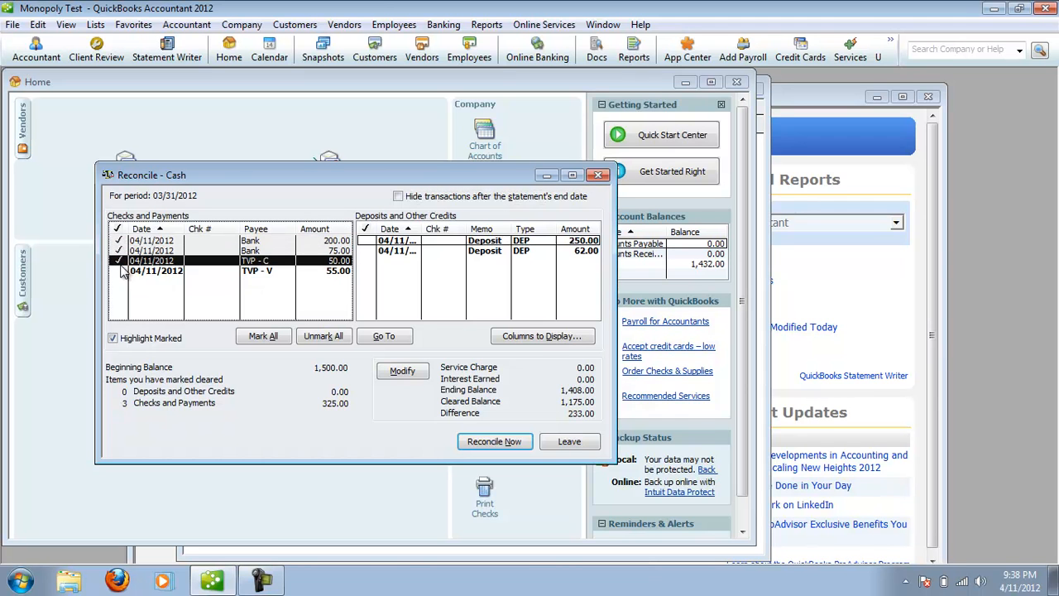
{"action": "left_click", "coordinate": [124, 270]}
{"action": "left_click", "coordinate": [367, 241]}
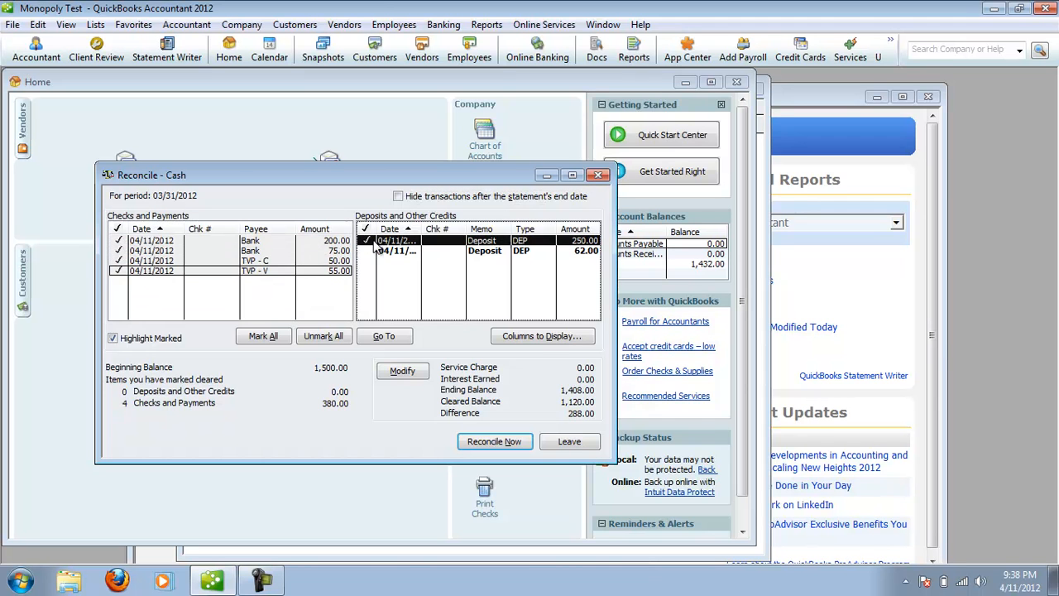
{"action": "left_click", "coordinate": [369, 251]}
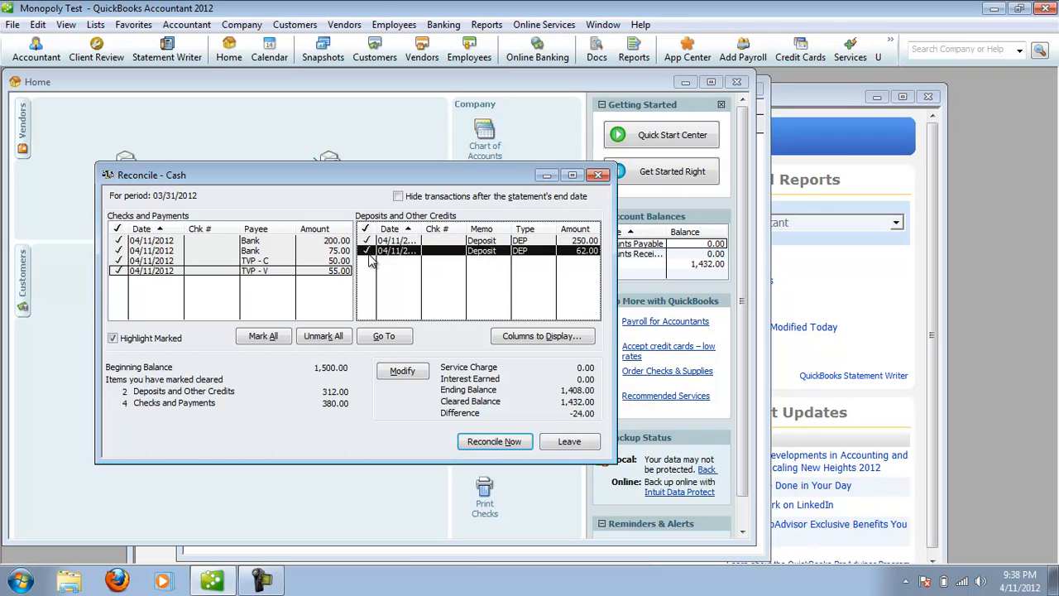
{"action": "left_click", "coordinate": [498, 444]}
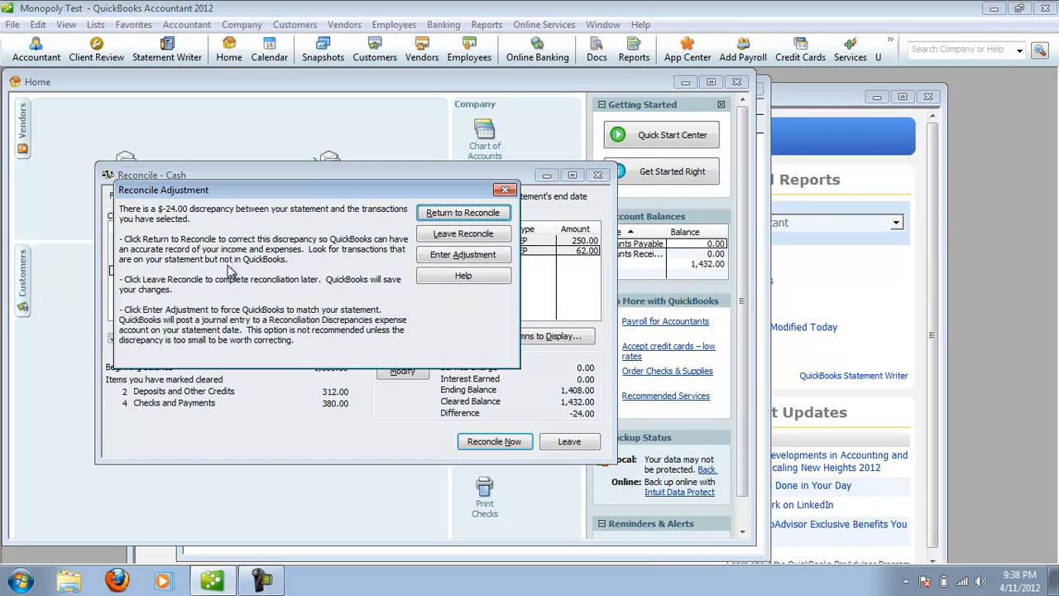
{"action": "left_click", "coordinate": [444, 257]}
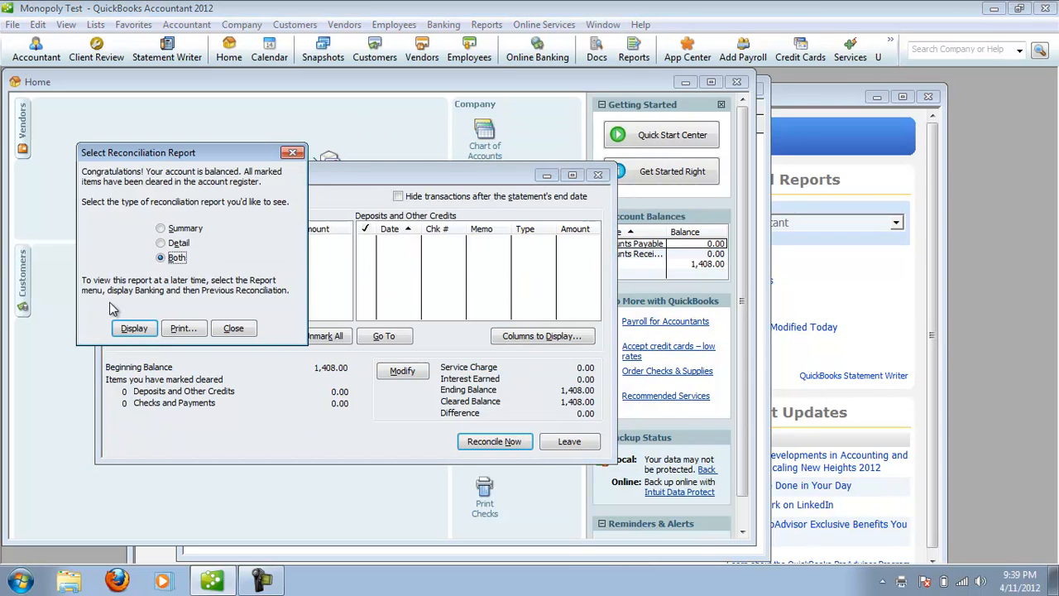
Display both the summary and detail reconciliation reports, review the Reconciliation Summary and close it.
{"action": "left_click", "coordinate": [137, 328]}
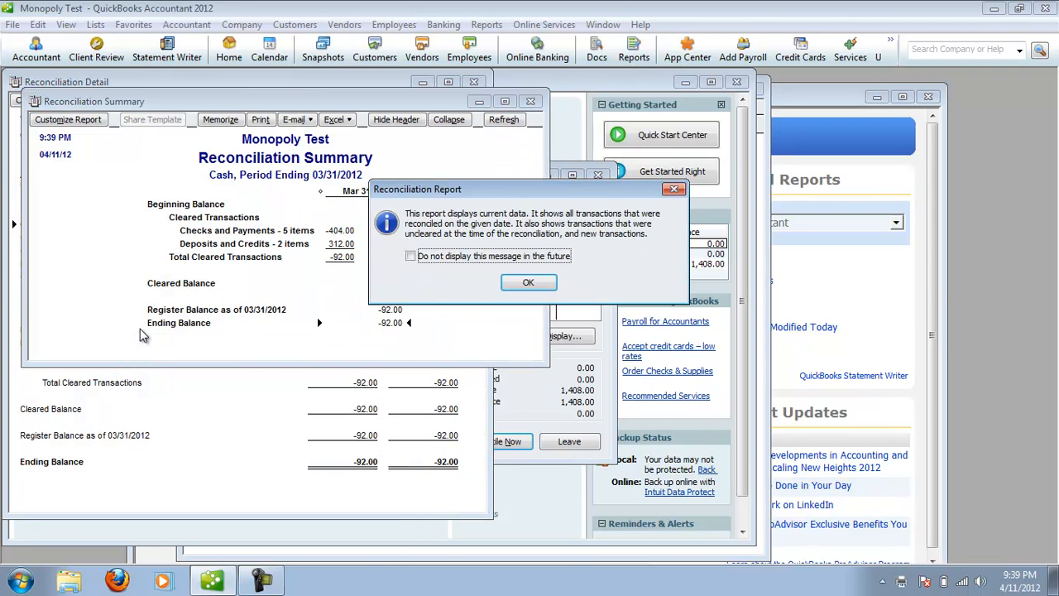
{"action": "left_click", "coordinate": [528, 283]}
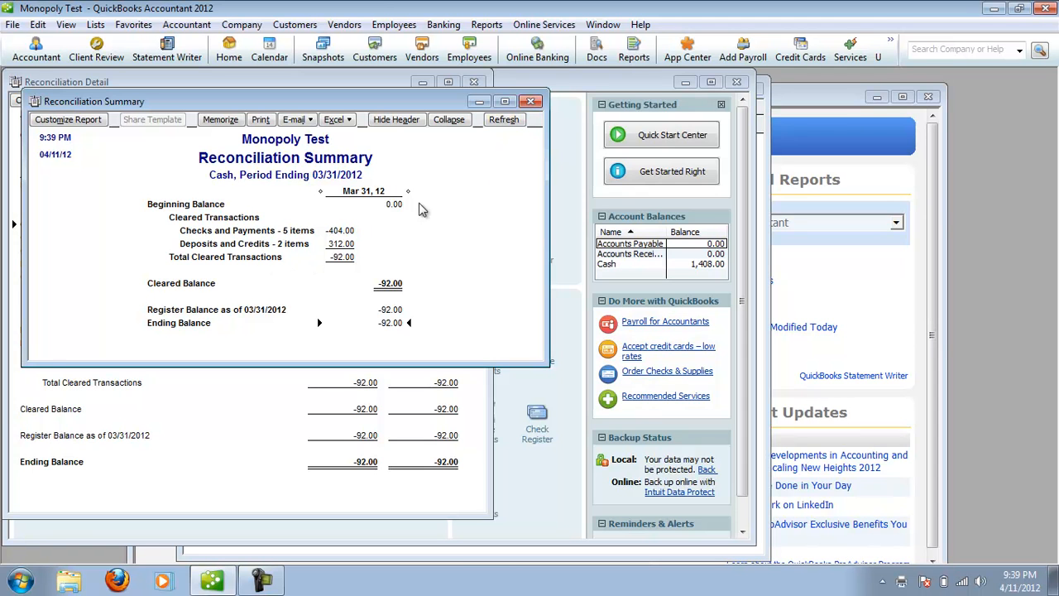
{"action": "left_click", "coordinate": [530, 101]}
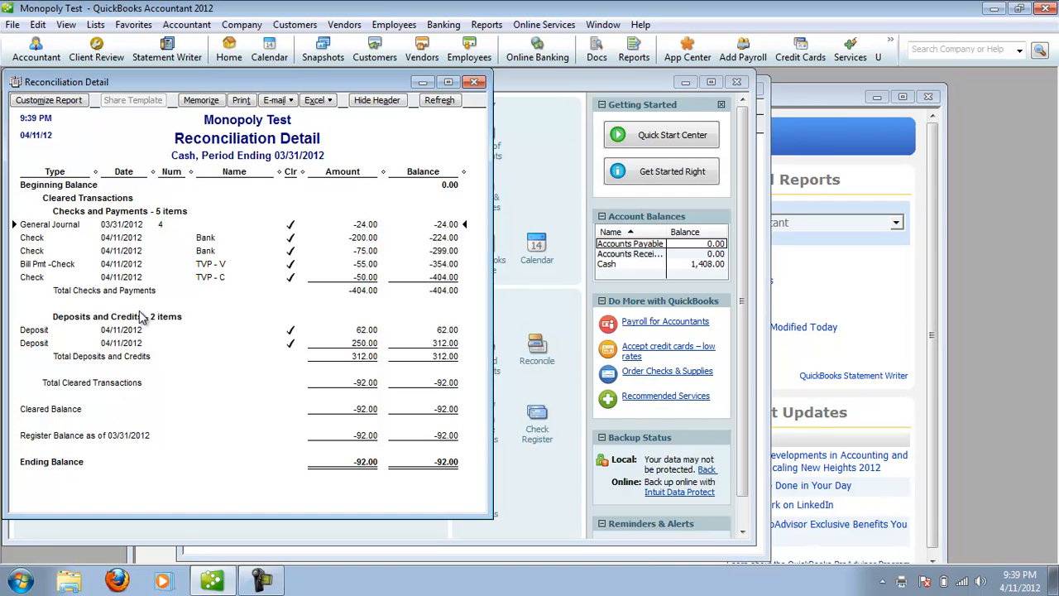
Inspect which account the general journal adjustment in the Reconciliation Detail uses, then close the Cash register and the report.
{"action": "double_click", "coordinate": [73, 225]}
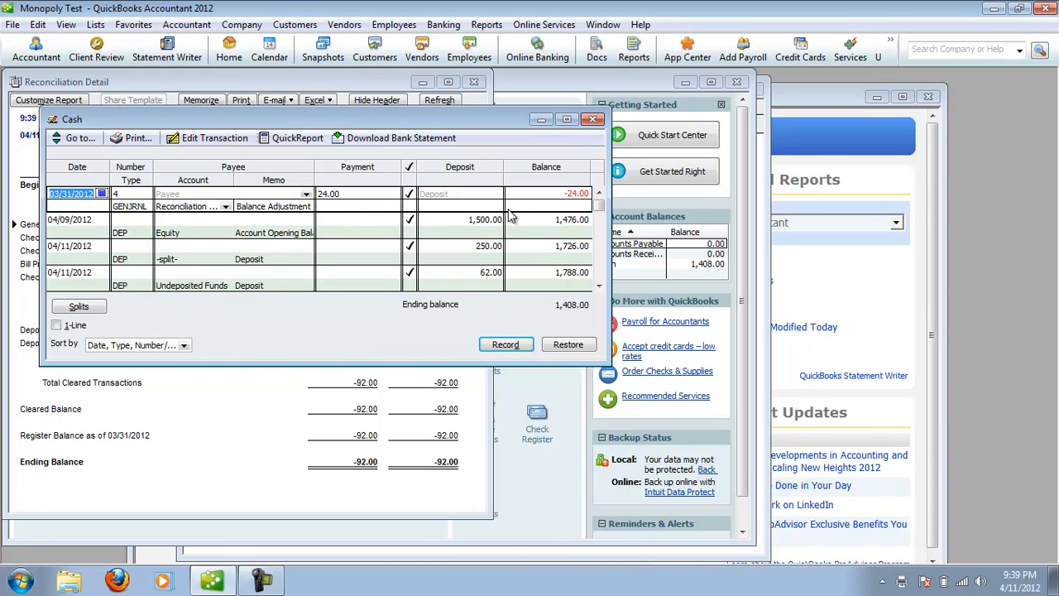
{"action": "left_click", "coordinate": [226, 207]}
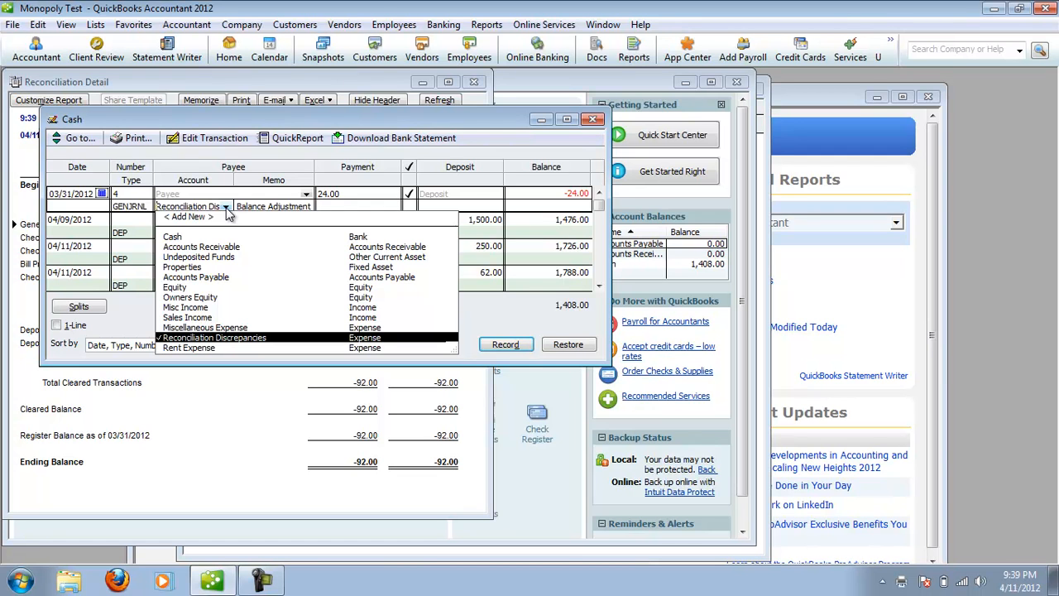
{"action": "left_click", "coordinate": [592, 120]}
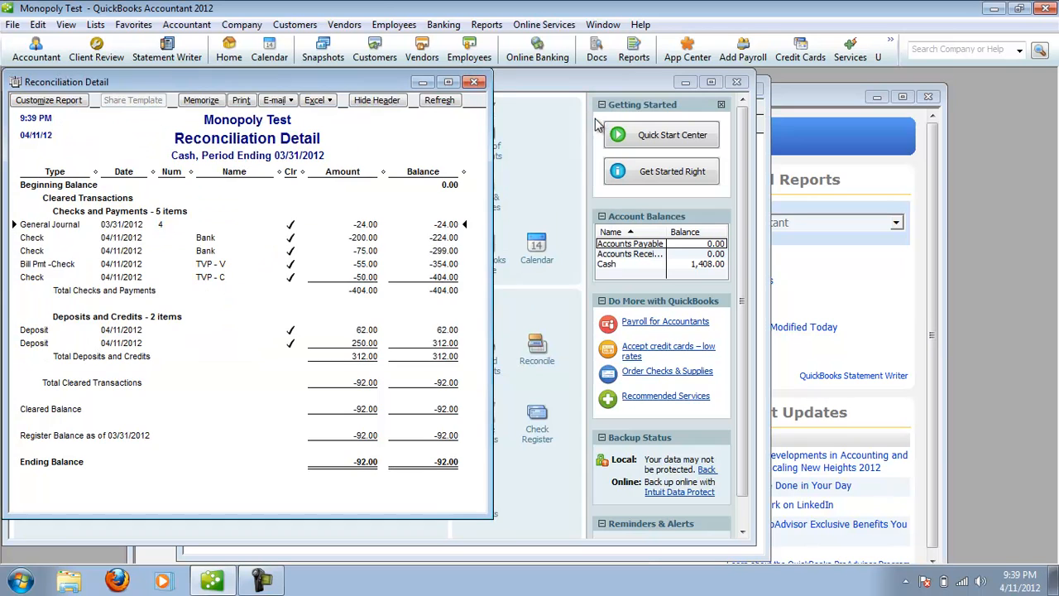
{"action": "left_click", "coordinate": [474, 82]}
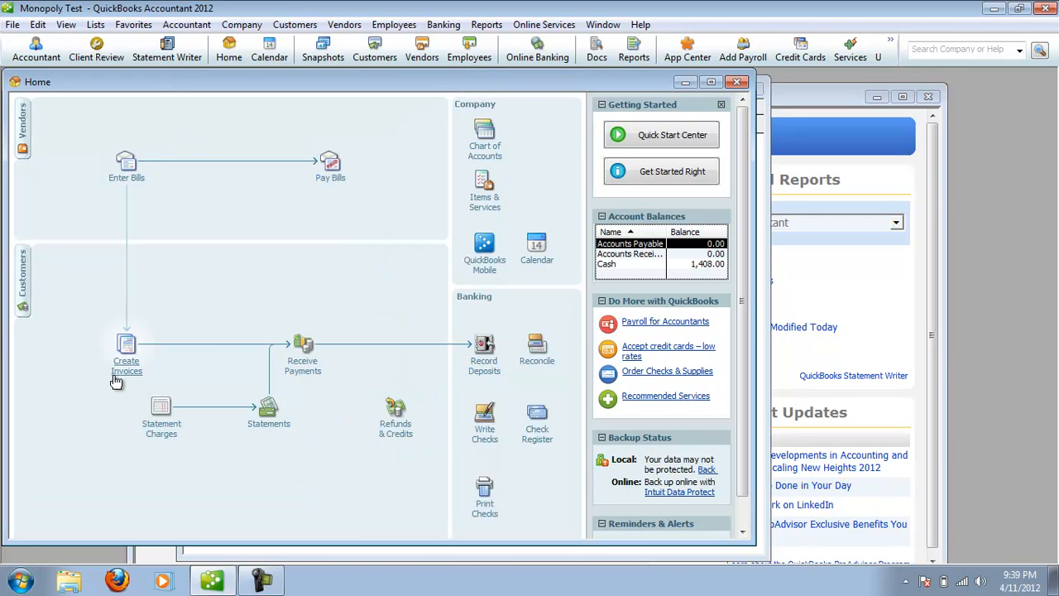